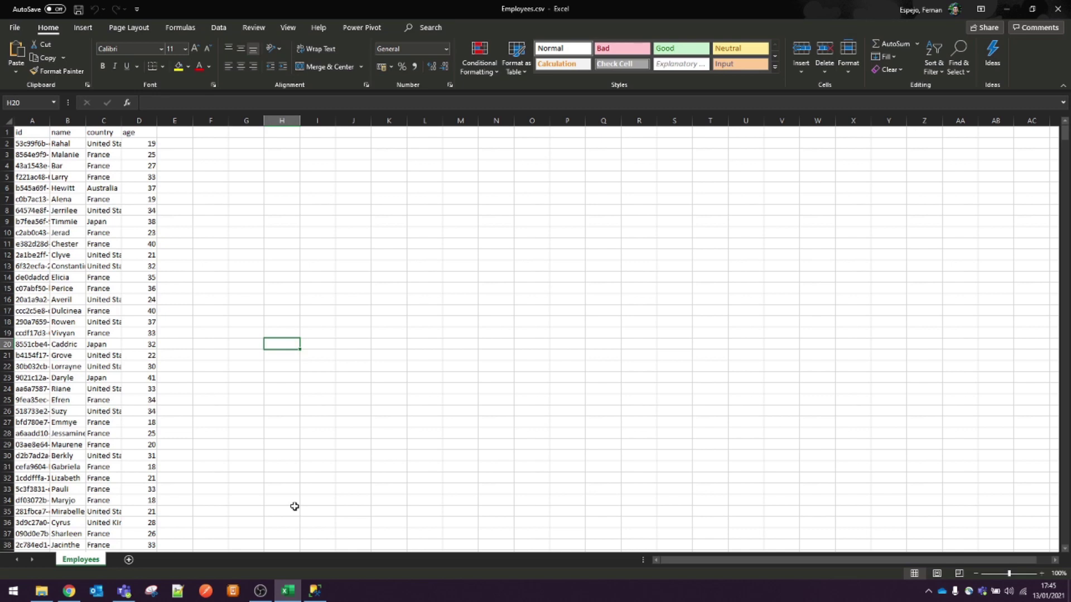
- AutoFit Excel columns A and B so the full ids and names show, then scroll down
double_click(49, 120)
double_click(199, 120)
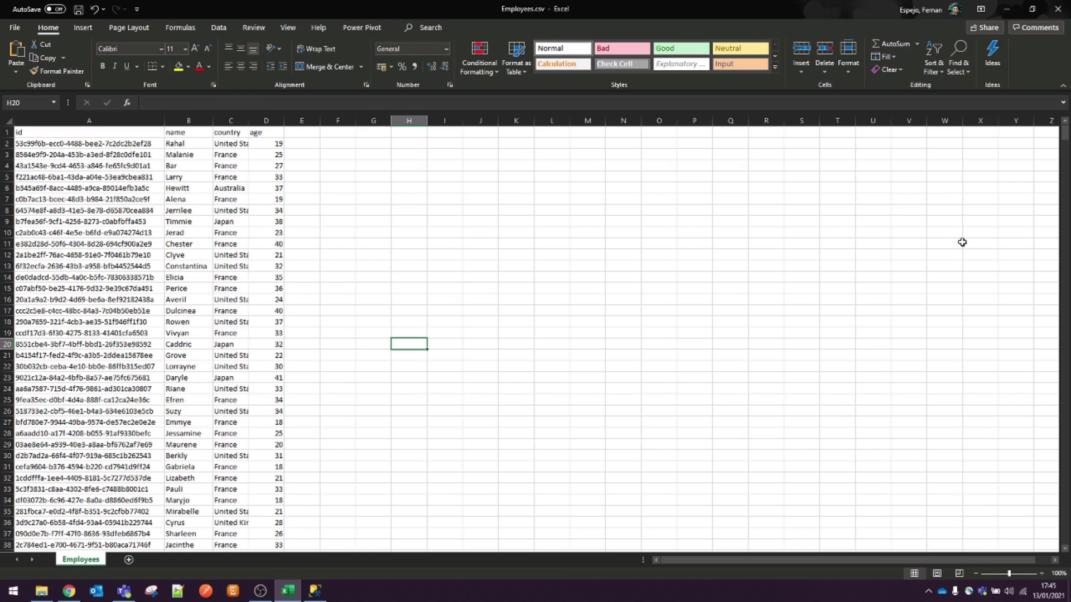
left_click_drag(1065, 135, 1065, 146)
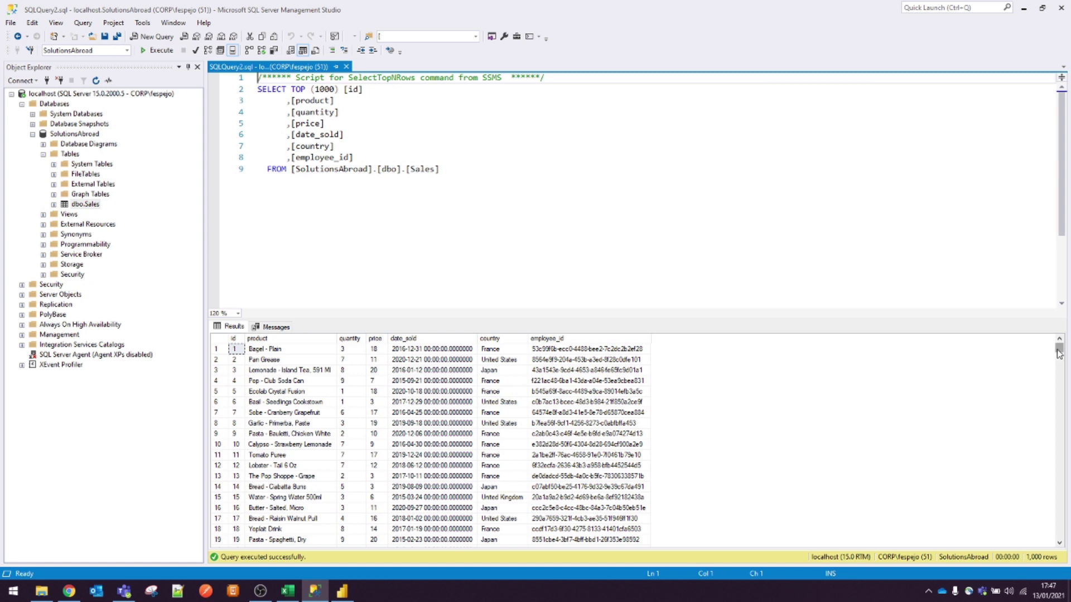
- Scroll through the Sales query results grid in SSMS
left_click_drag(1059, 353, 1059, 359)
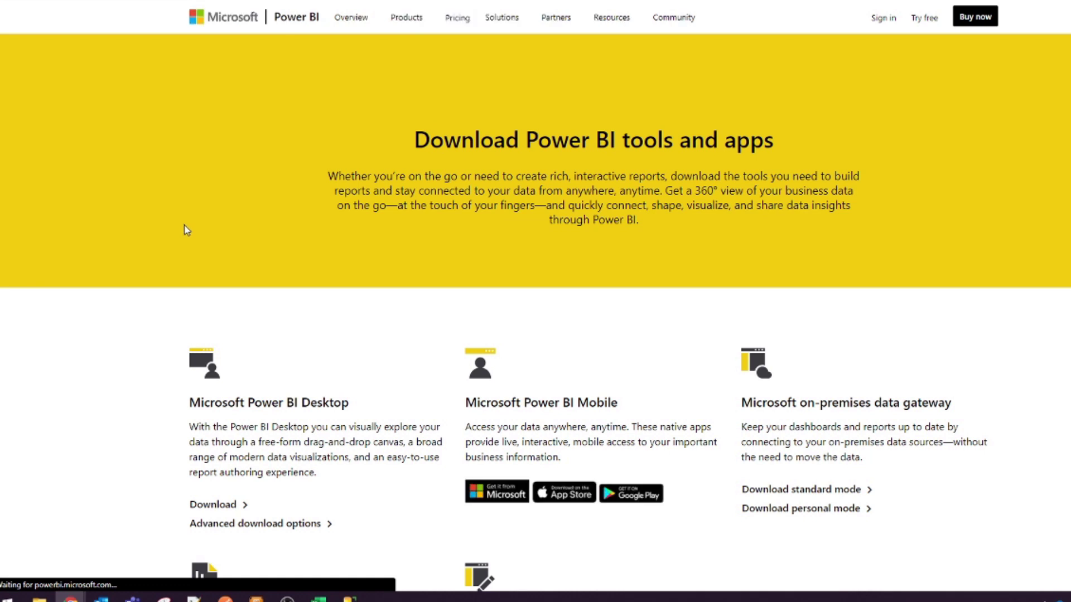
- Start the Power BI Desktop download with the 64-bit PBIDesktopSetup_x64.exe installer
scroll(222, 428, "down", 1)
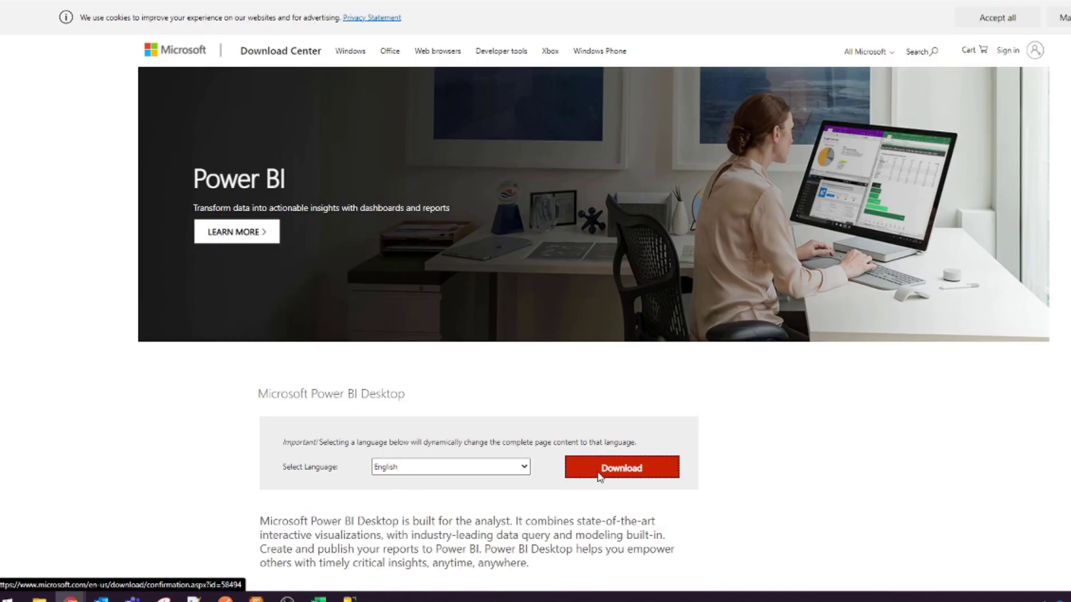
left_click(668, 468)
left_click(269, 236)
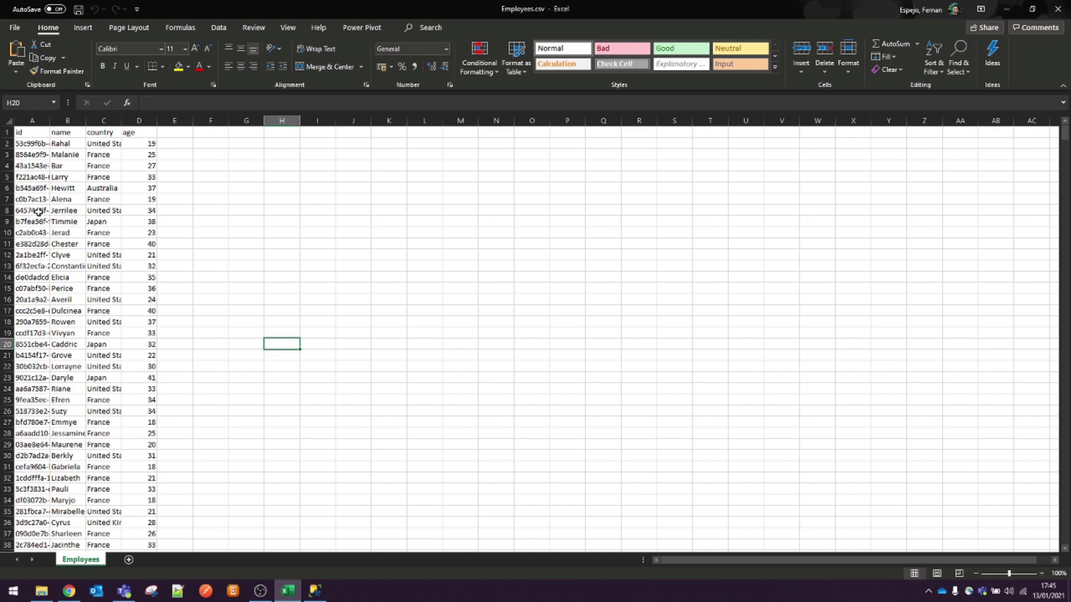
- AutoFit Employees.csv columns A and B to show full ids and names, then scroll down
double_click(50, 120)
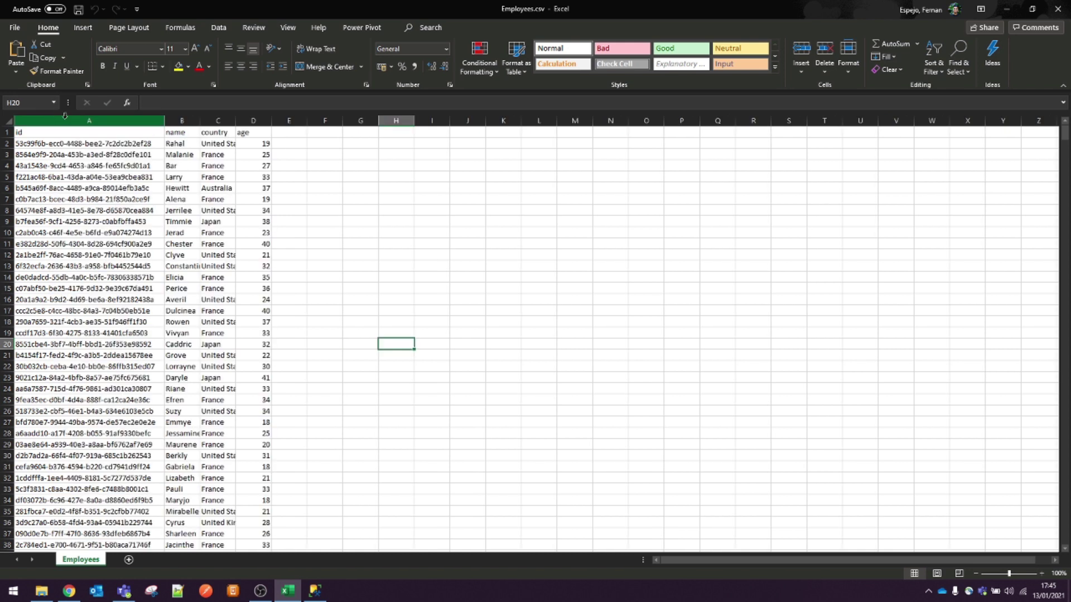
double_click(200, 120)
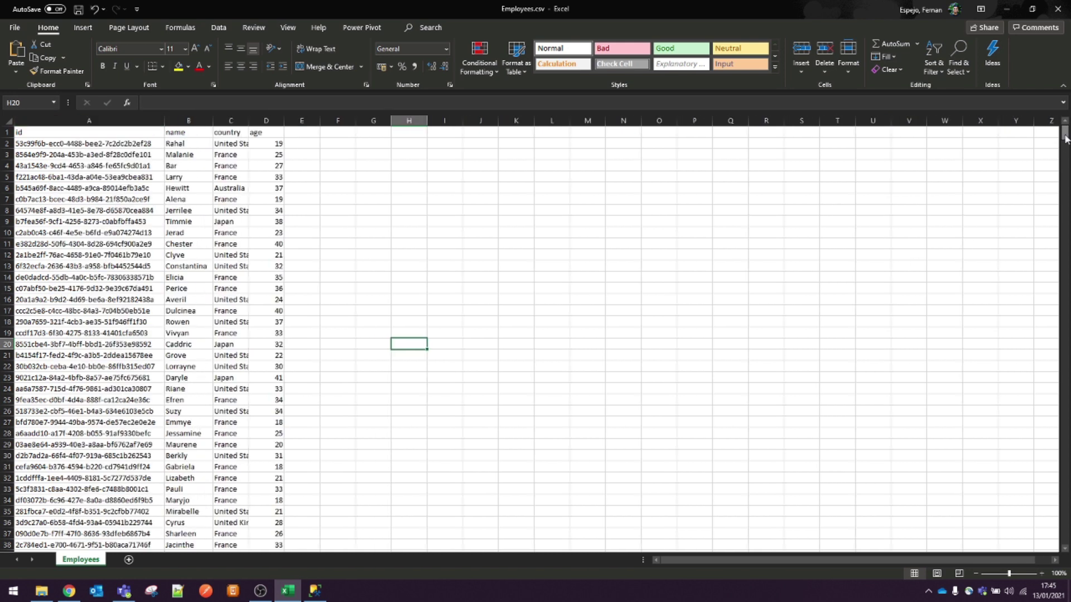
left_click_drag(1065, 140, 1064, 172)
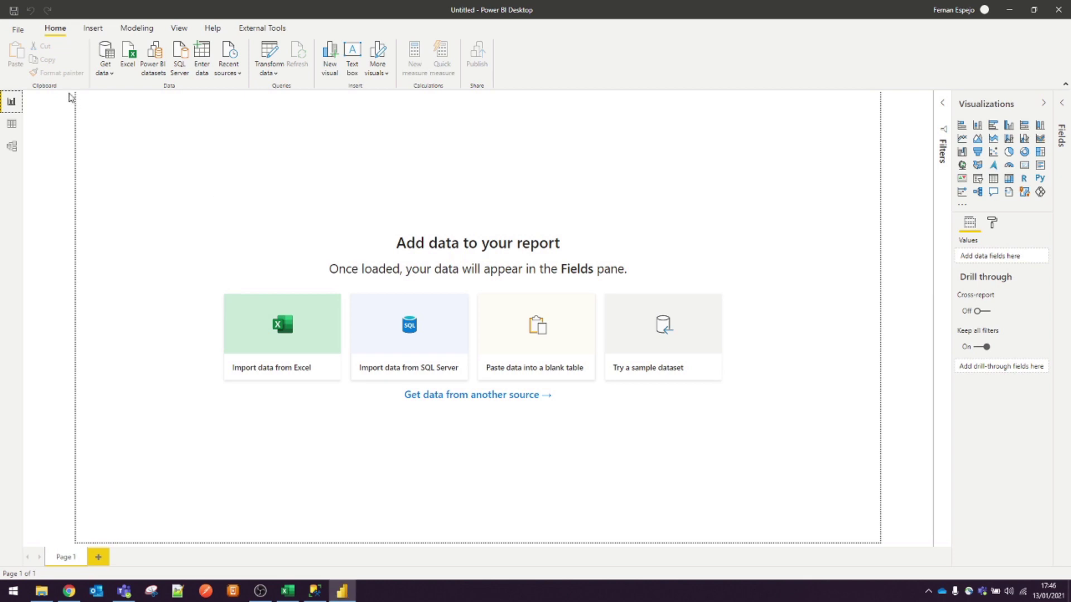
- Import Employees.csv from the Desktop as a Text/CSV source and load it
left_click(106, 67)
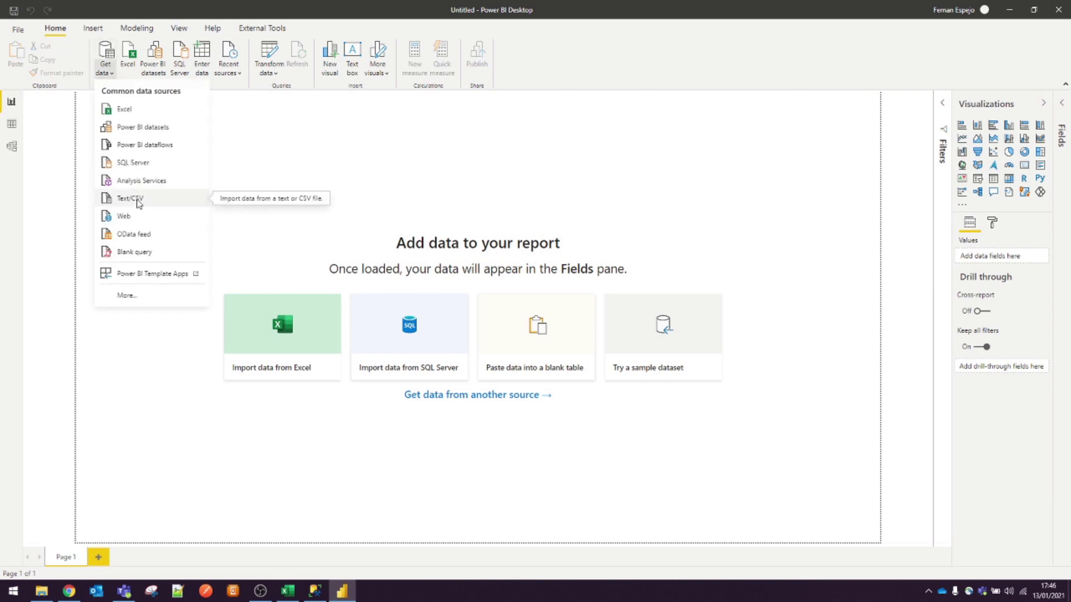
left_click(136, 200)
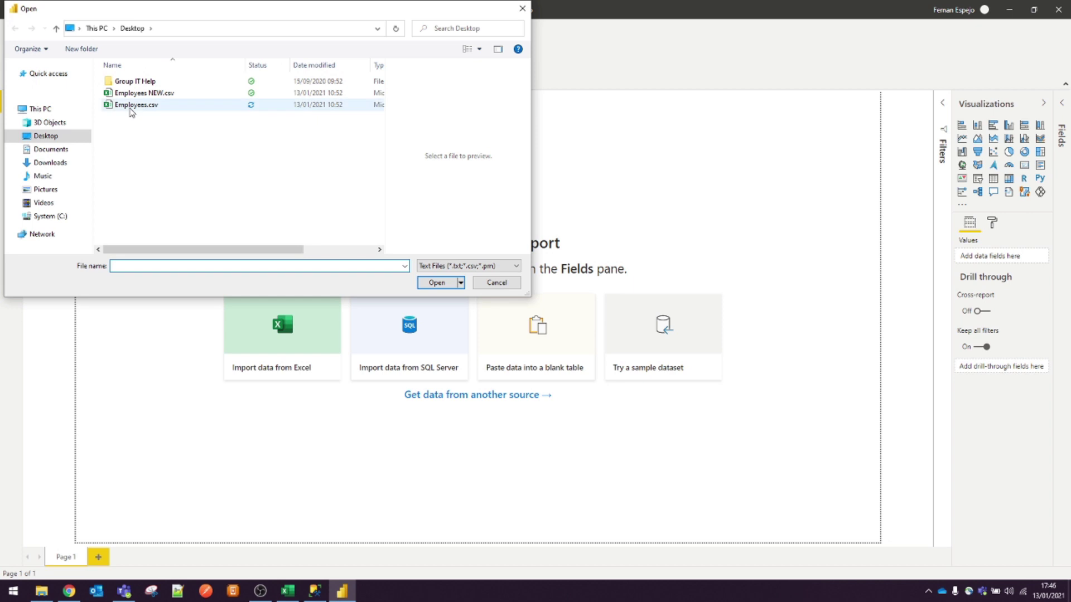
left_click(134, 104)
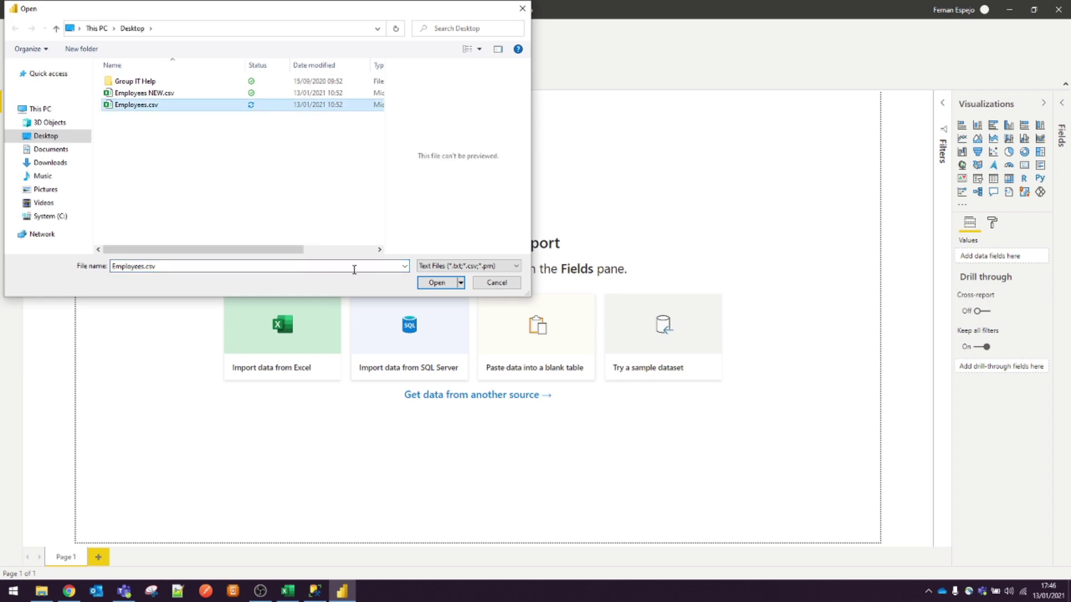
left_click(437, 282)
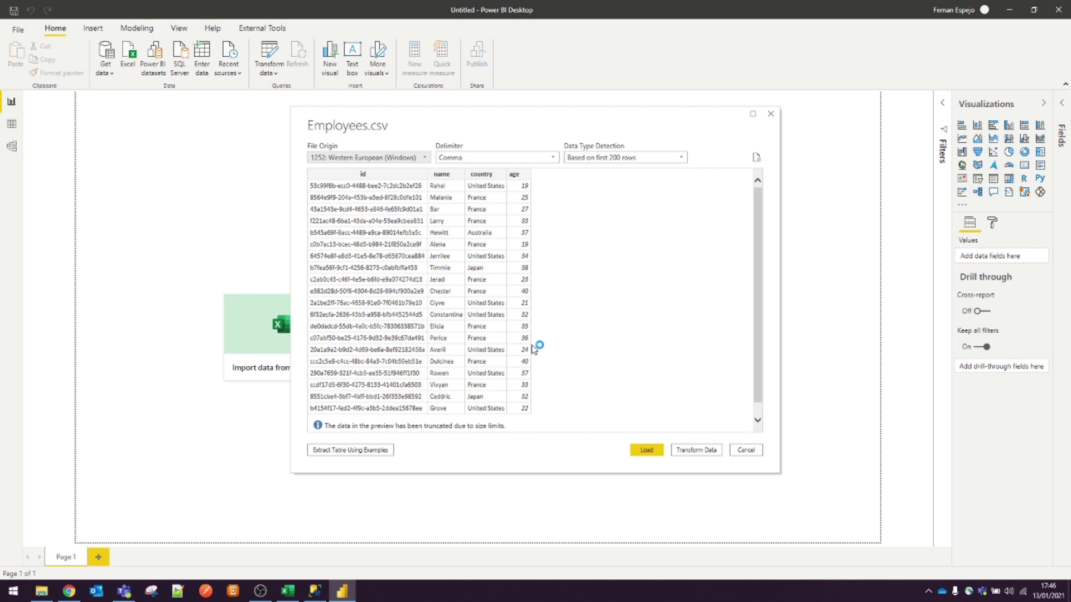
left_click(644, 451)
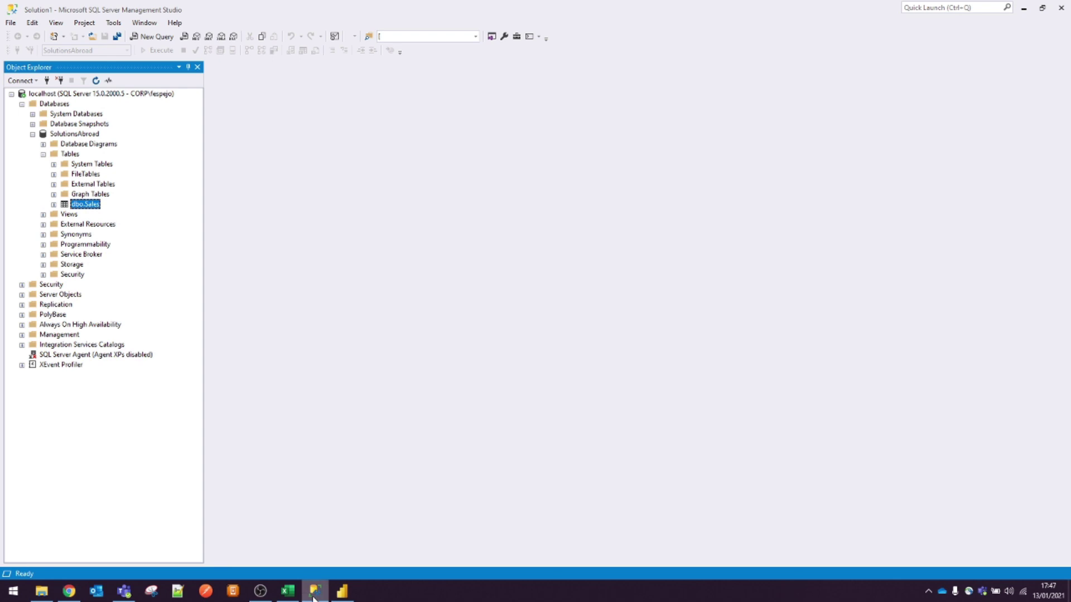
- Run Select Top 1000 Rows on dbo.Sales and scroll through the results
right_click(84, 204)
left_click(115, 235)
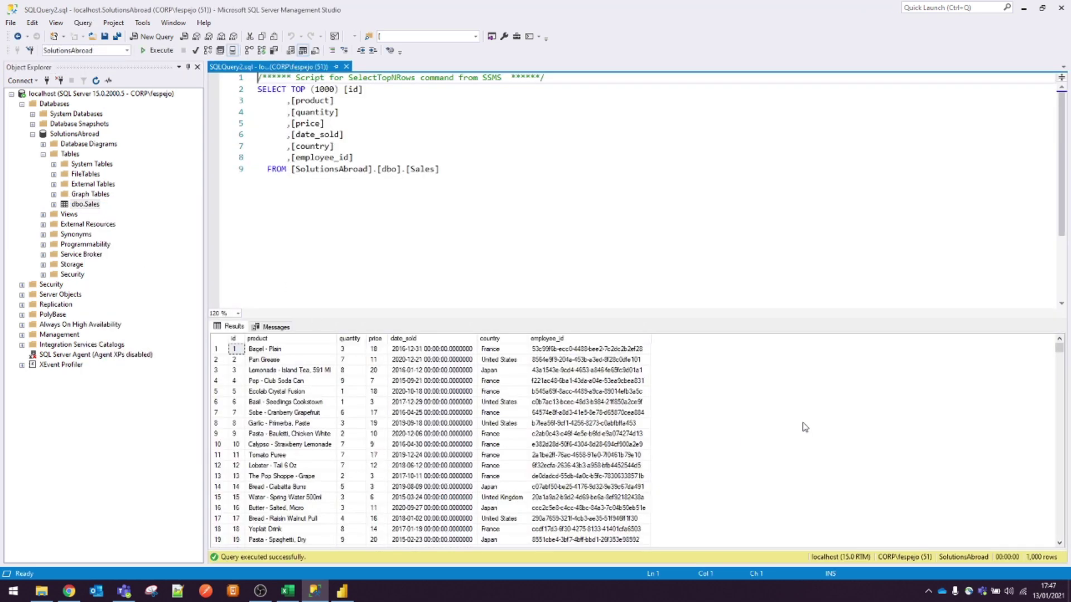
left_click(1059, 358)
mouse_move(1058, 358)
left_mouse_down()
mouse_move(1058, 370)
mouse_move(1050, 341)
left_mouse_up()
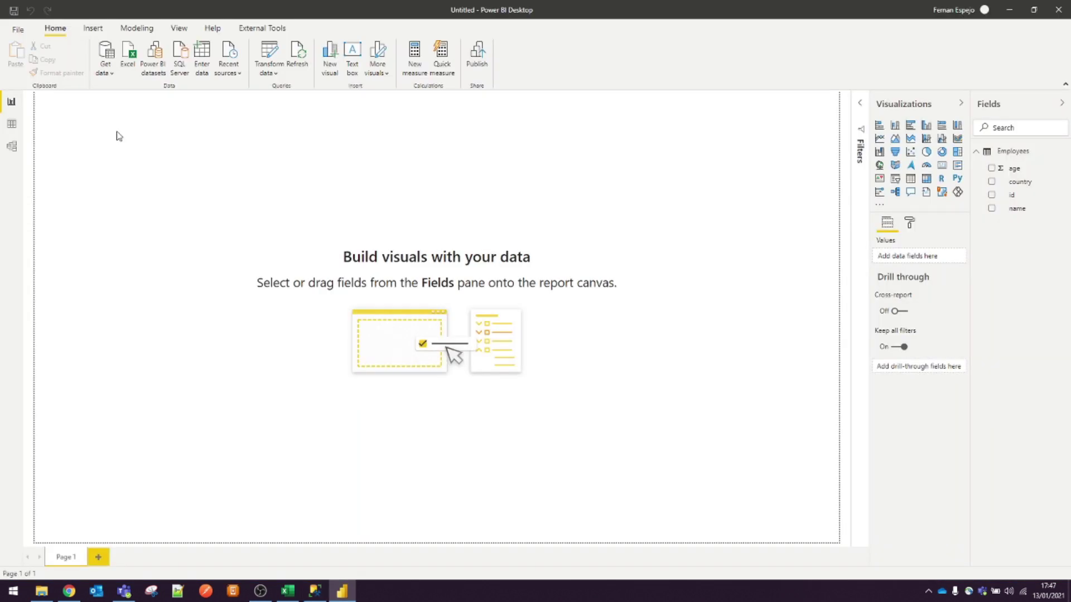
- Connect to SQL Server 'localhost' and load the Sales table from SolutionsAbroad
left_click(105, 71)
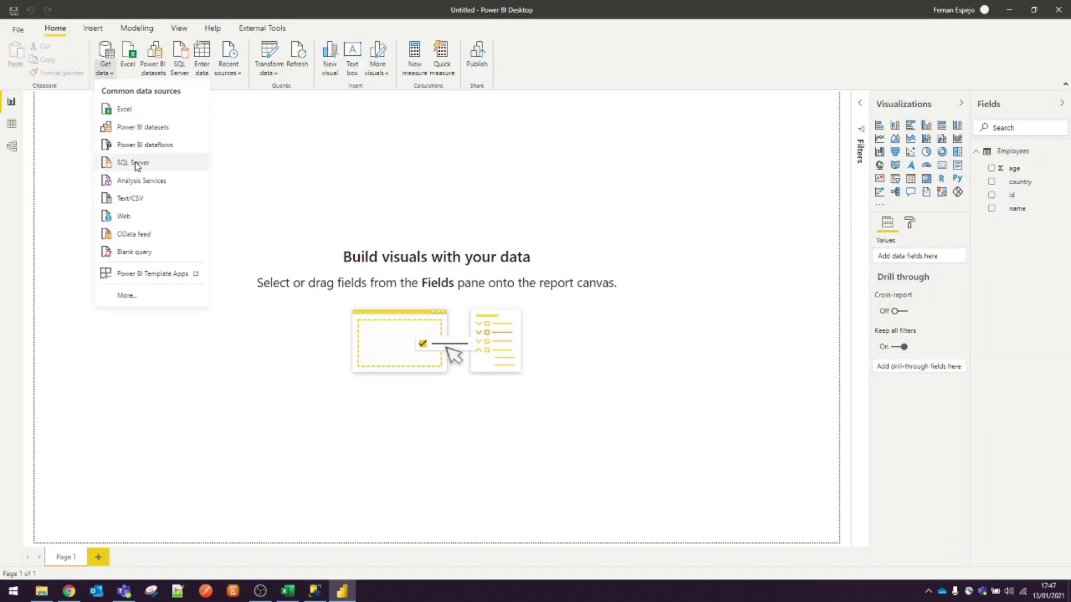
left_click(138, 167)
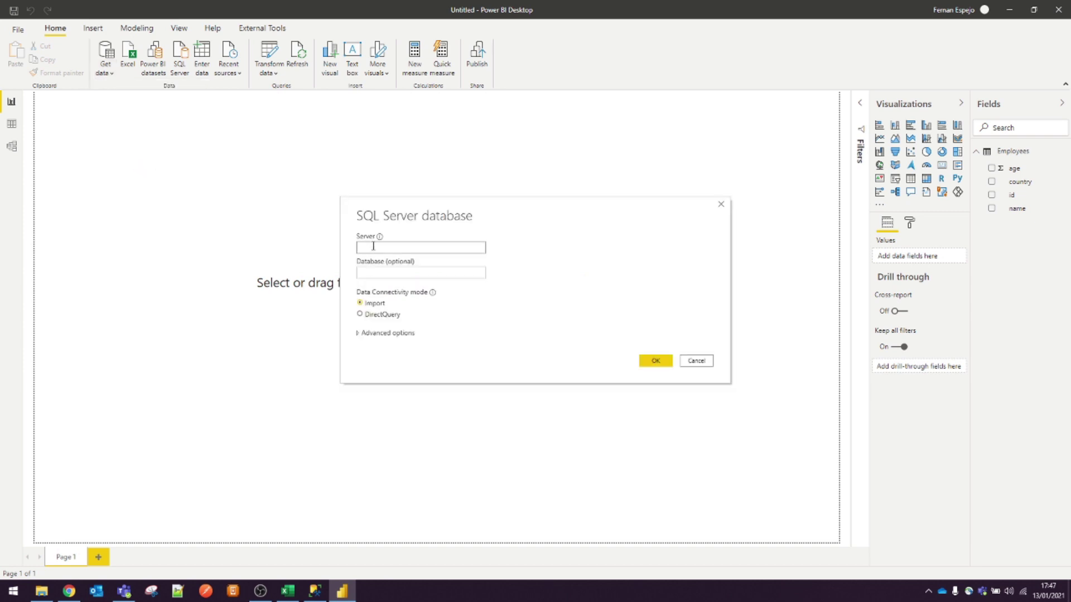
type("localhost")
left_click(656, 361)
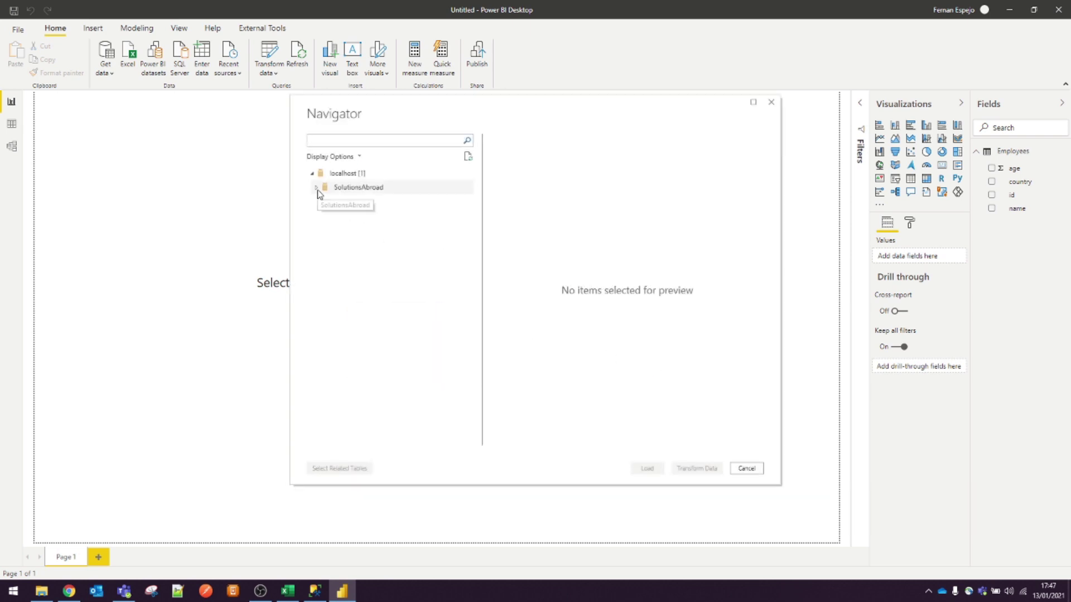
left_click(316, 186)
left_click(328, 202)
left_click_drag(613, 441, 724, 441)
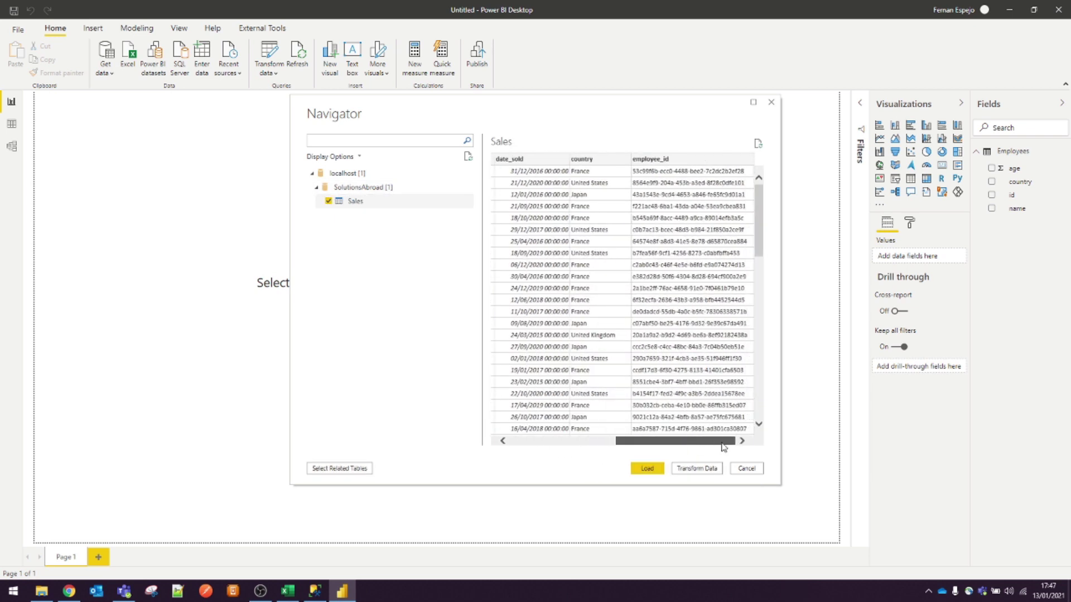
left_click(646, 469)
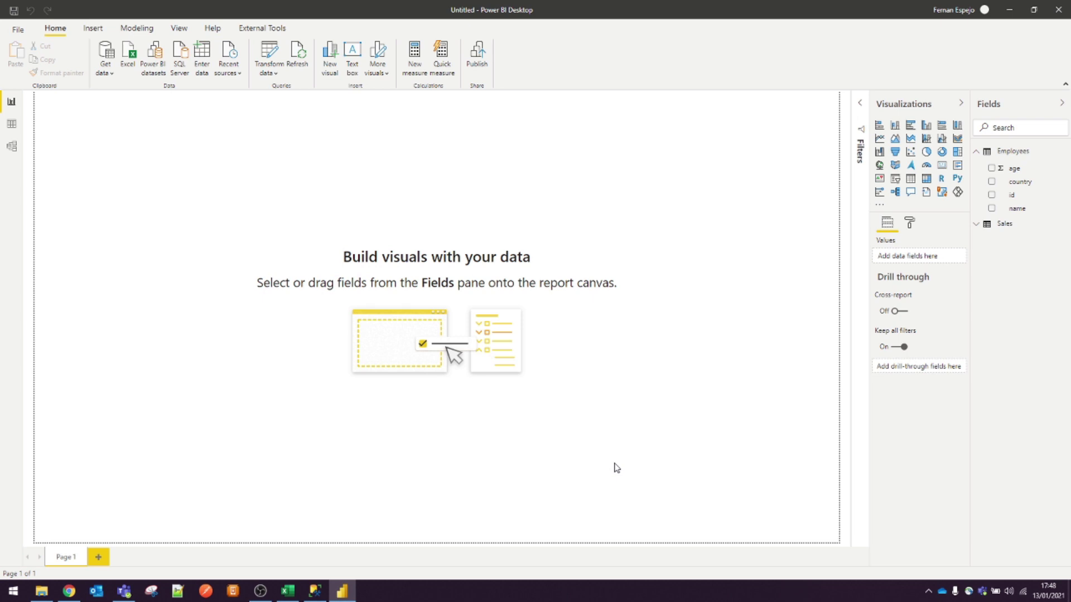
- In Model view, relate Employees id to the Sales table's employee_id
left_click(981, 224)
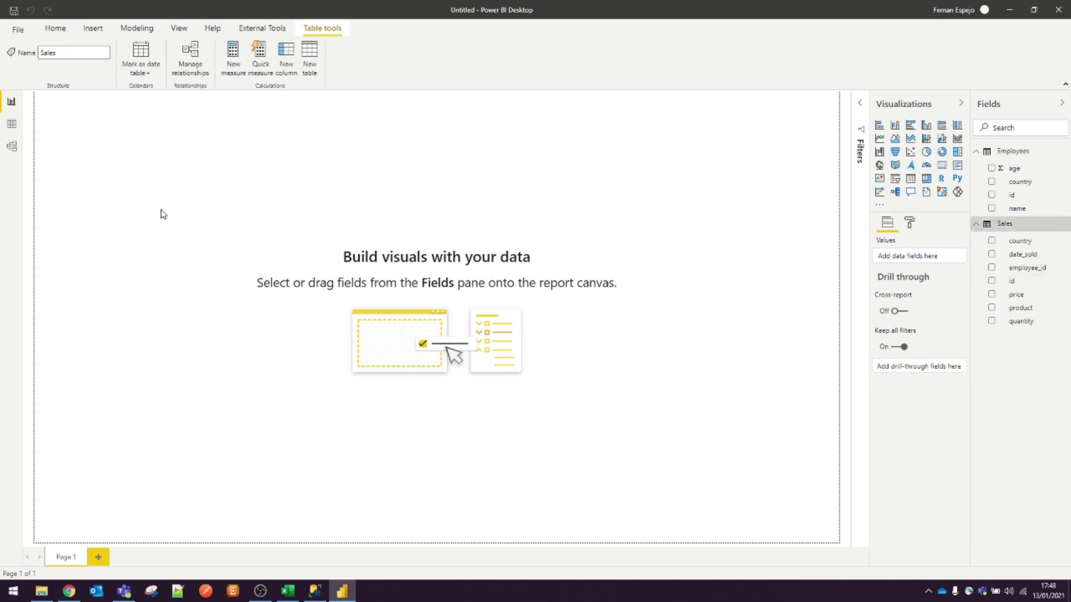
left_click(13, 146)
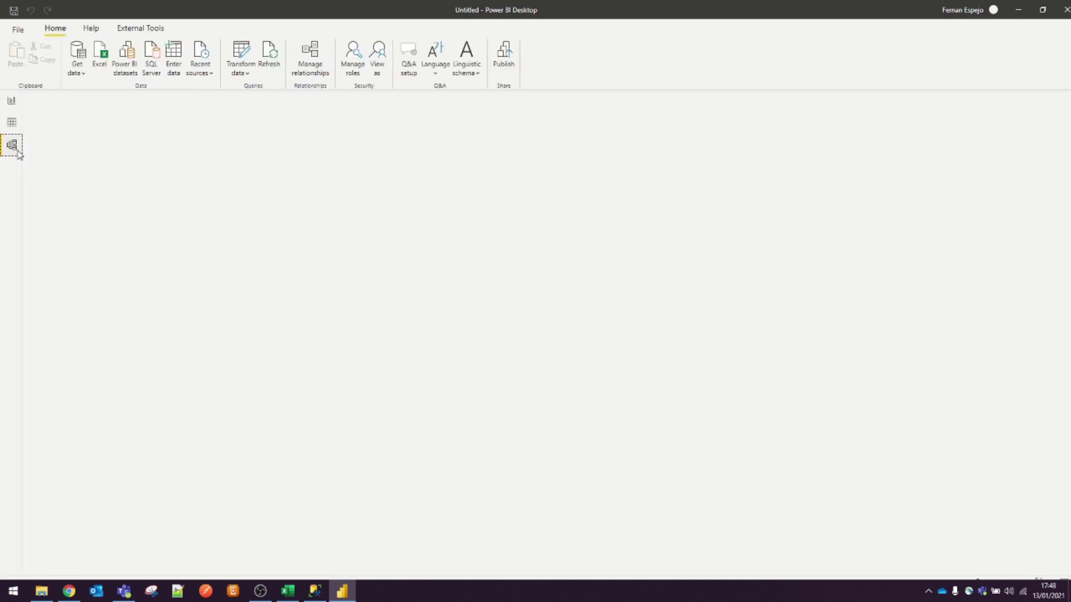
left_click_drag(66, 210, 271, 191)
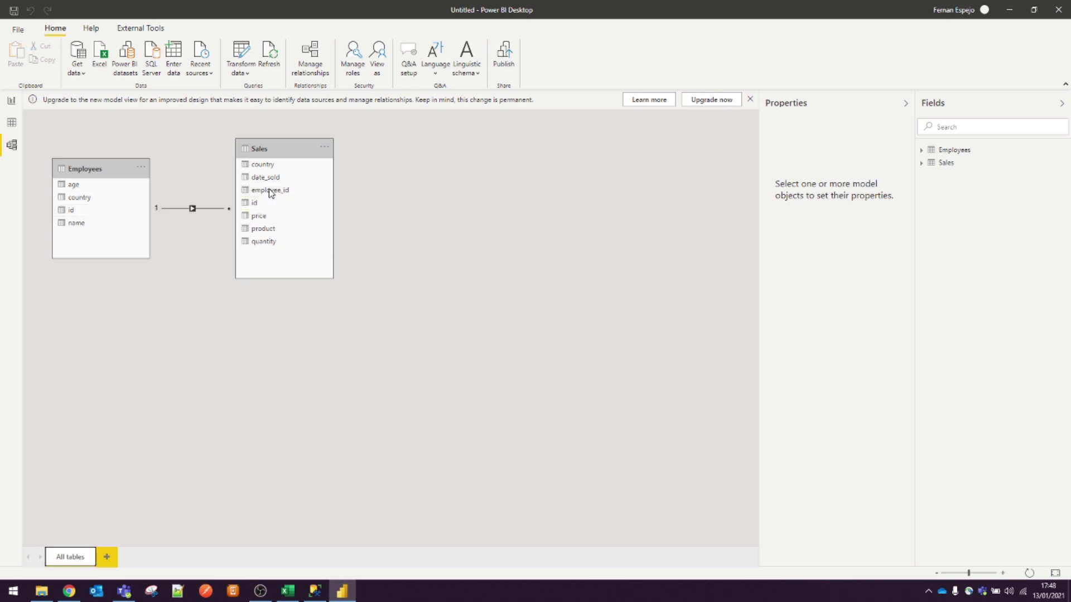
- Build an enlarged, centred table visual of Sales product, quantity, price with Employees name and country
left_click(12, 102)
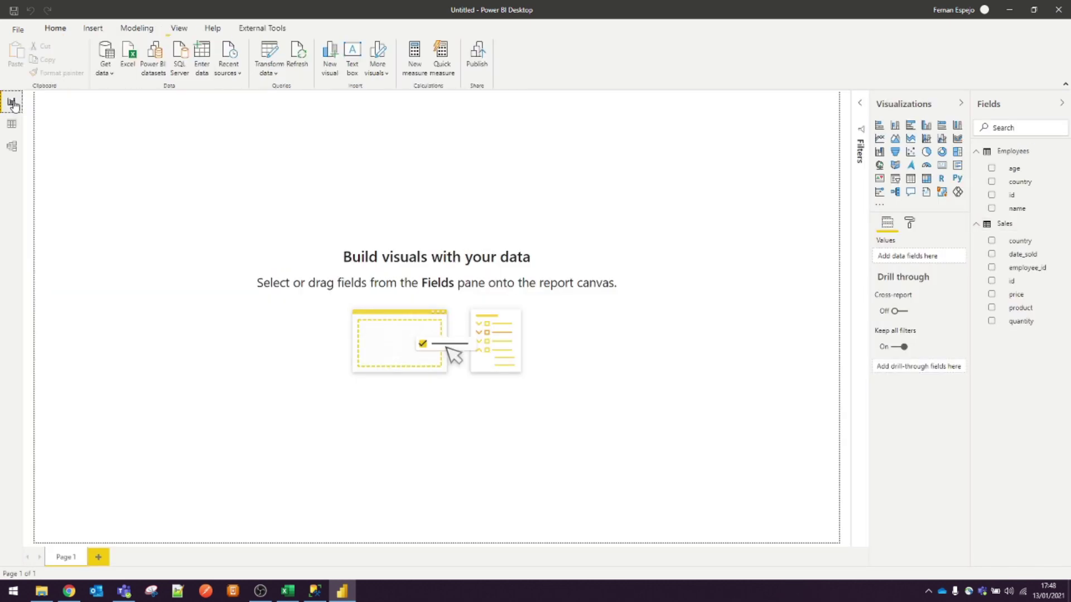
left_click(991, 307)
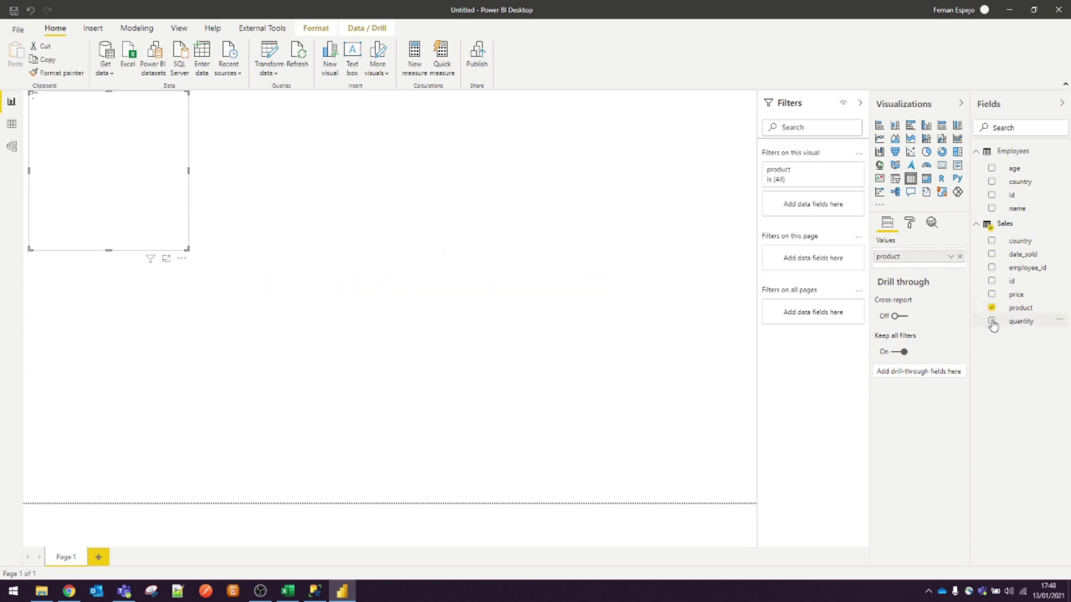
left_click(992, 322)
left_click(991, 295)
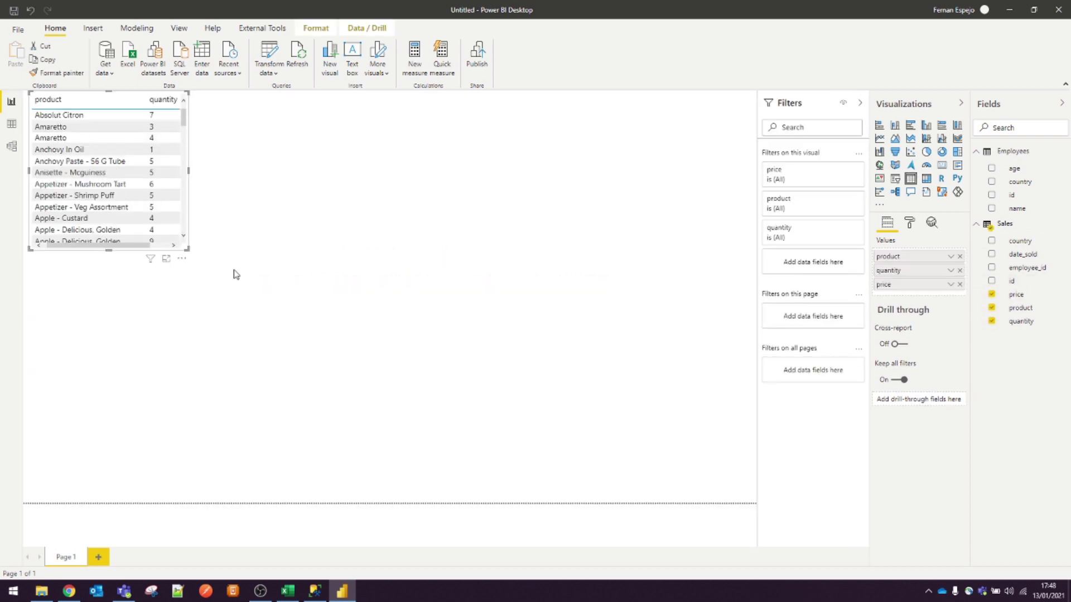
left_click_drag(188, 250, 371, 315)
left_click_drag(141, 102, 293, 207)
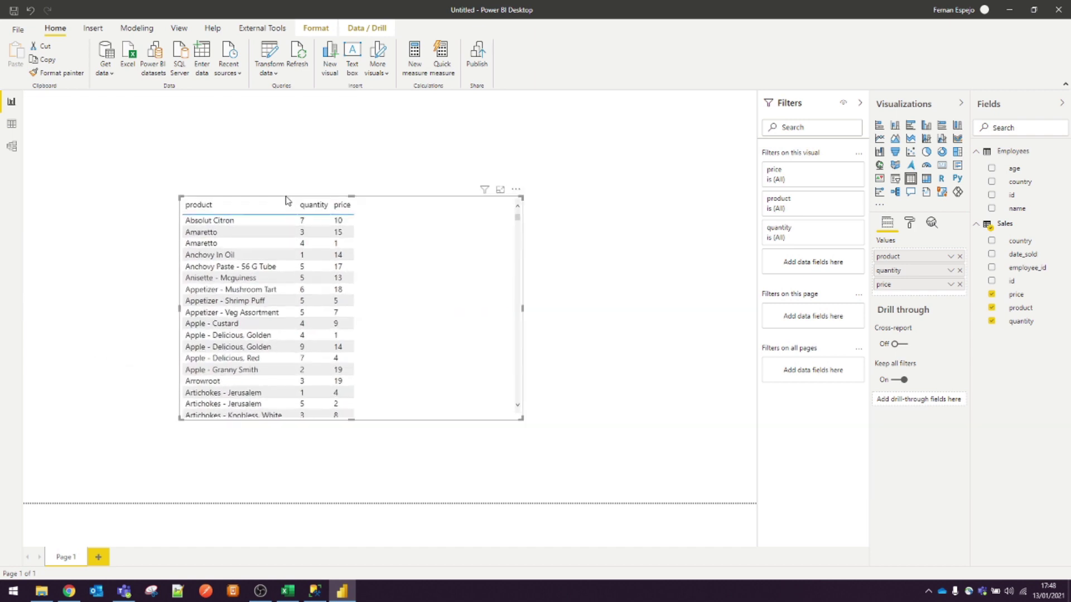
left_click(992, 209)
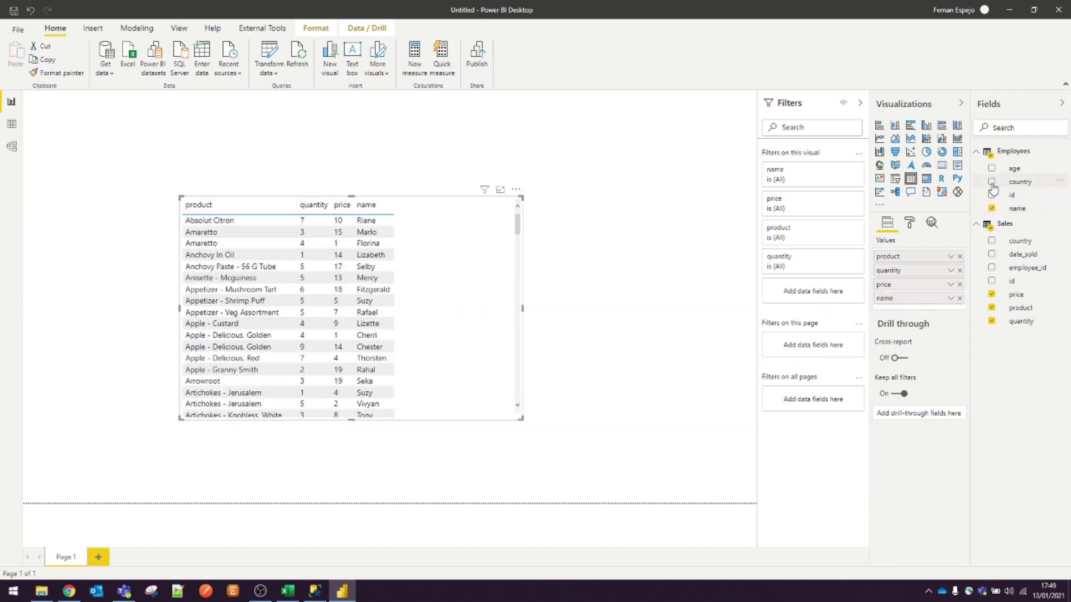
left_click(991, 182)
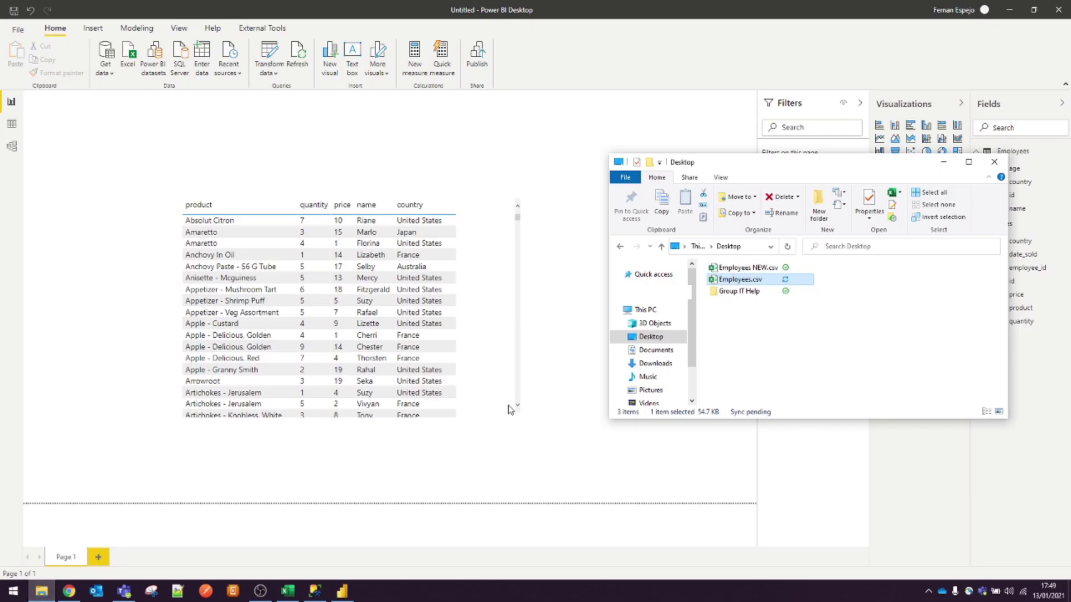
- Select Employees NEW.csv in the Desktop folder
left_click(759, 267)
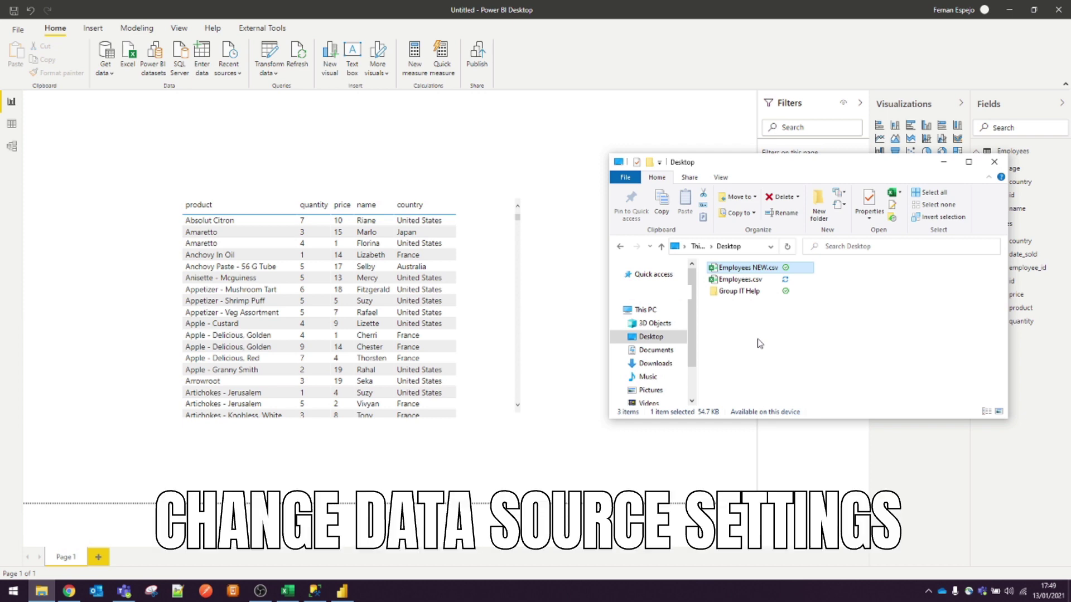
- In Data source settings, repoint the employees CSV source to Employees NEW.csv on the Desktop
left_click(18, 30)
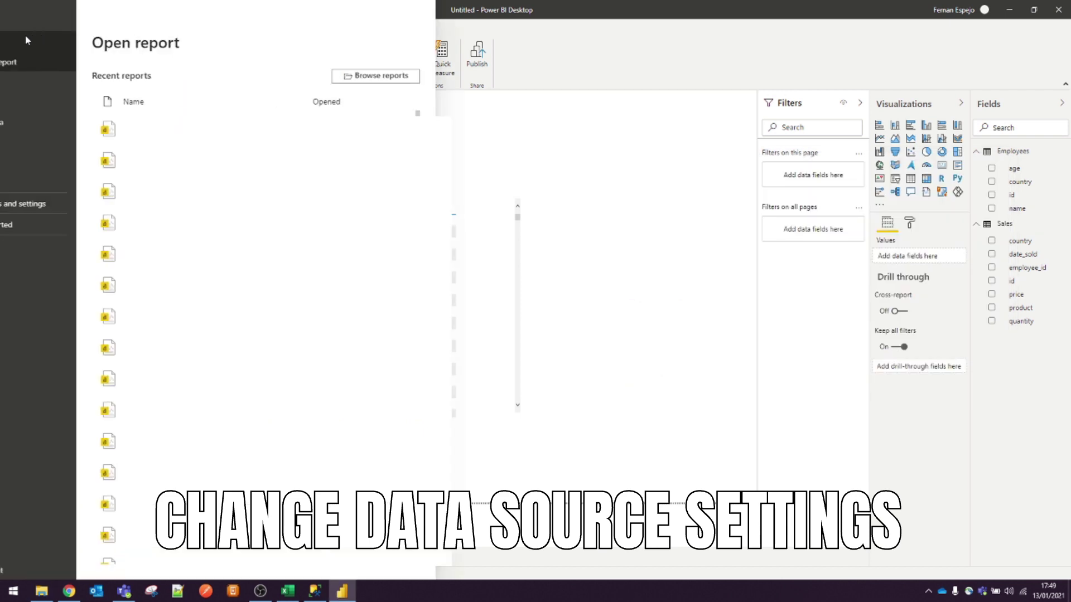
left_click(62, 203)
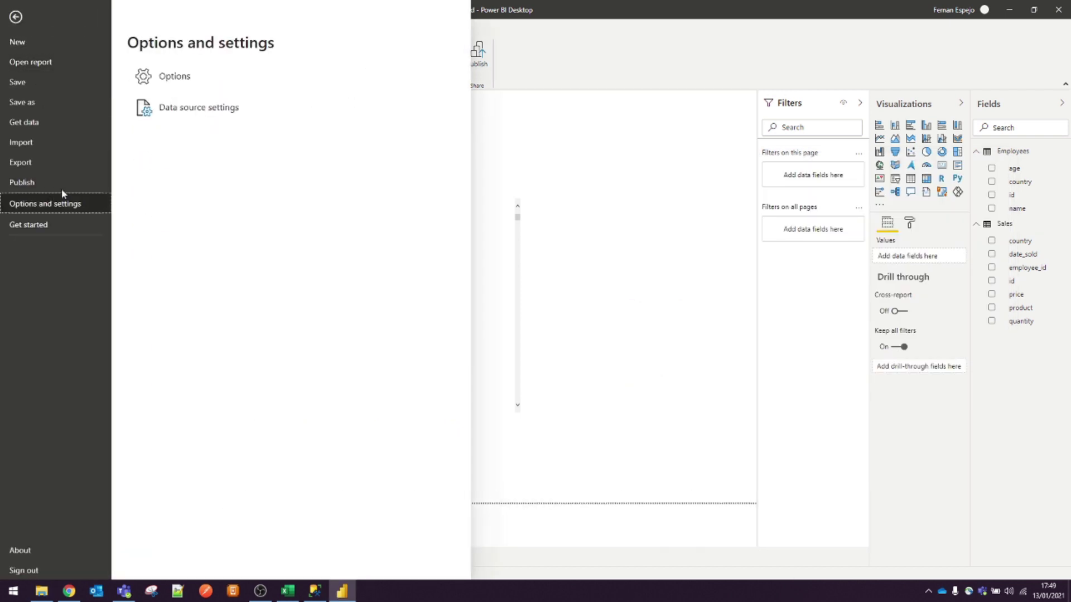
left_click(209, 113)
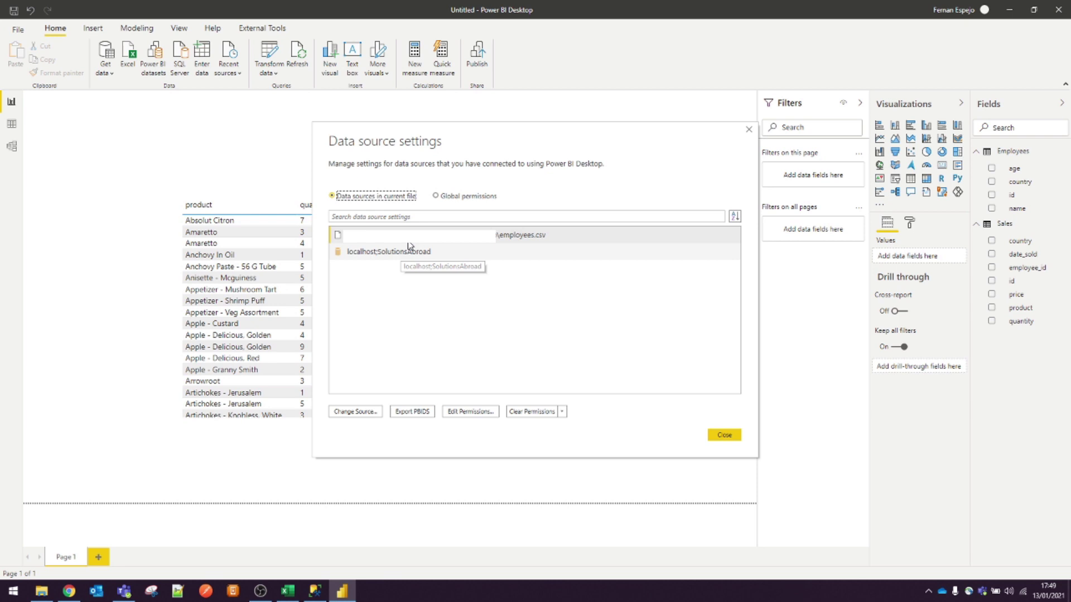
left_click(368, 411)
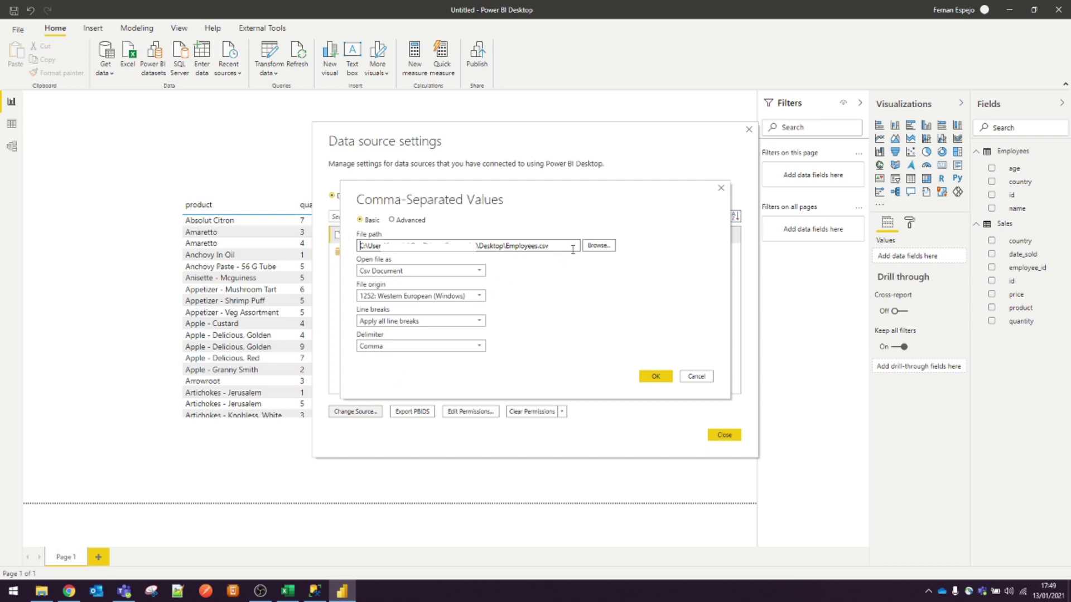
left_click(596, 248)
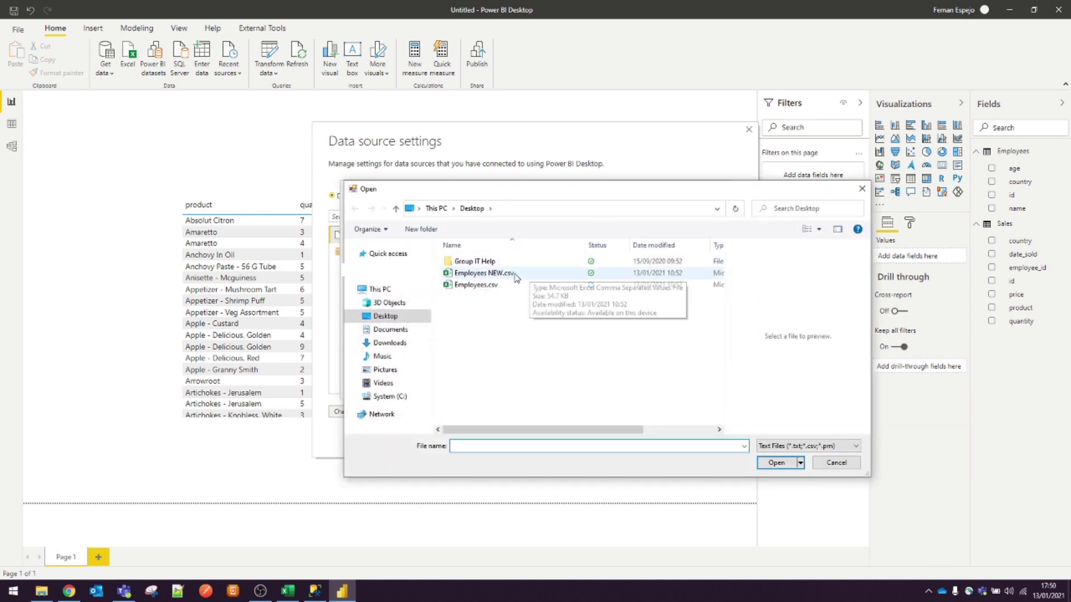
left_click(514, 273)
left_click(776, 462)
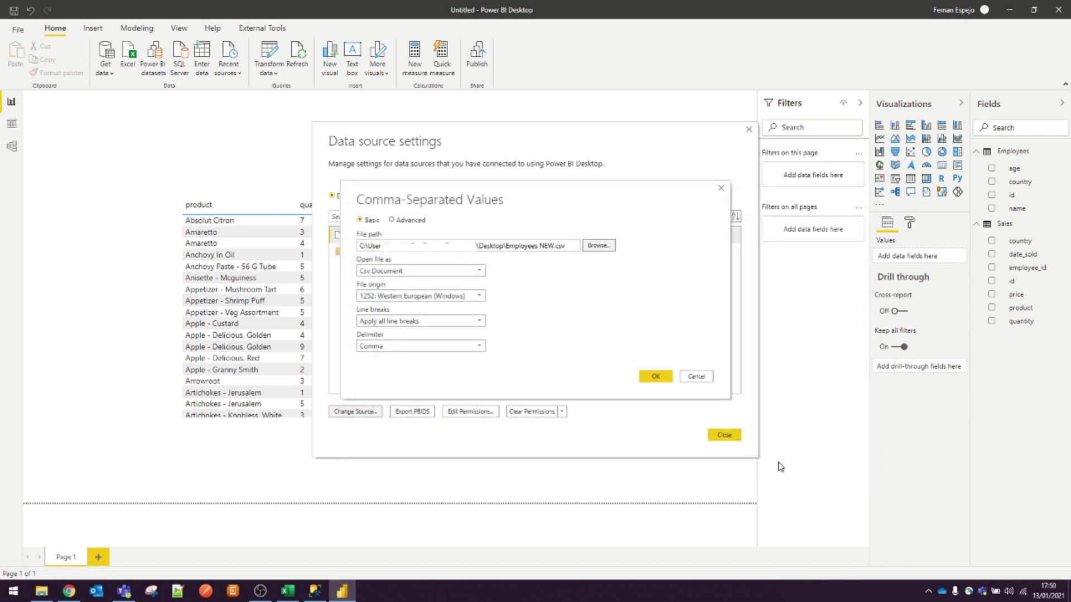
left_click(662, 378)
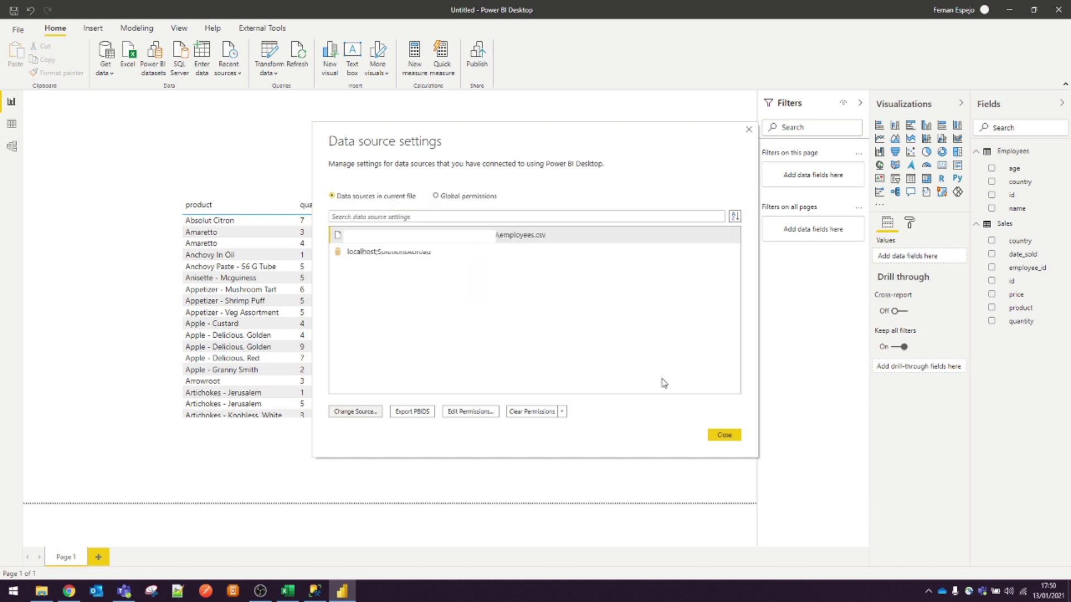
left_click(724, 435)
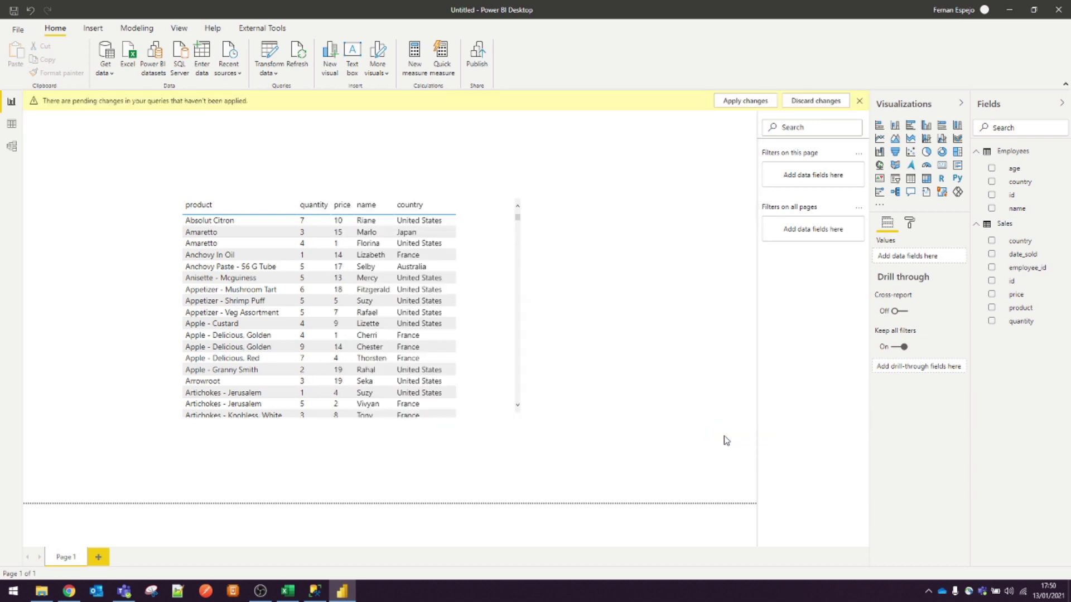
- Apply the pending query changes from the yellow banner
left_click(732, 104)
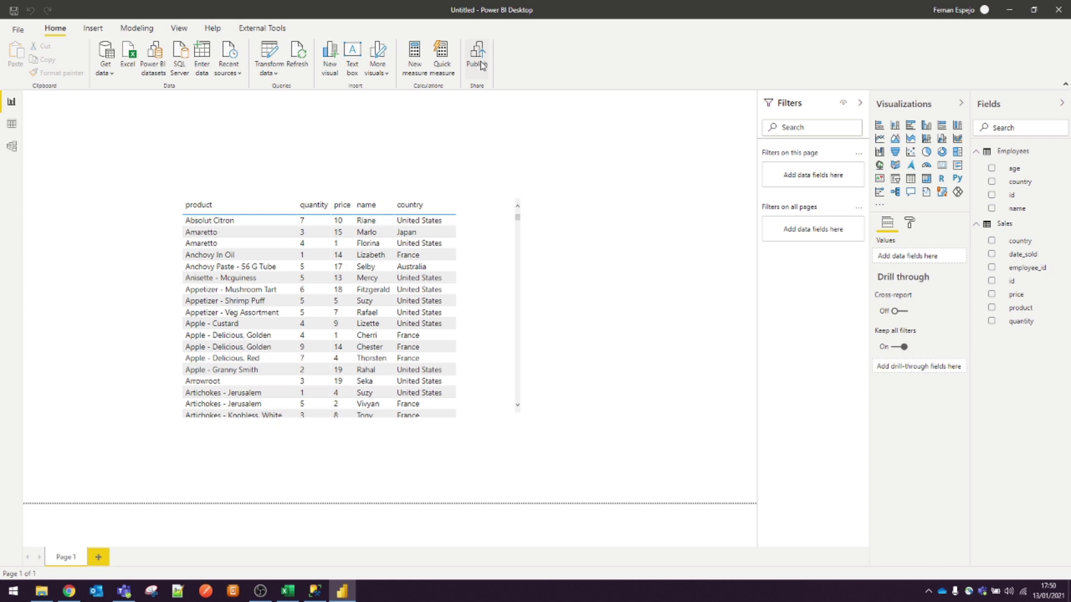
- Save the report as Sales and publish it to My workspace
left_click(478, 62)
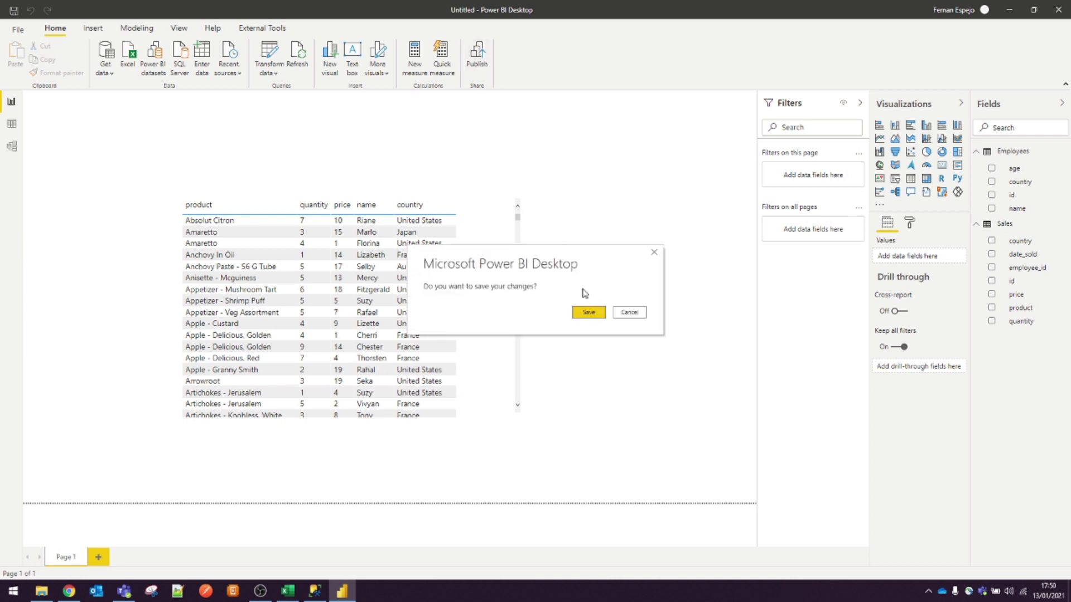
left_click(586, 311)
type("Sales")
key("Return")
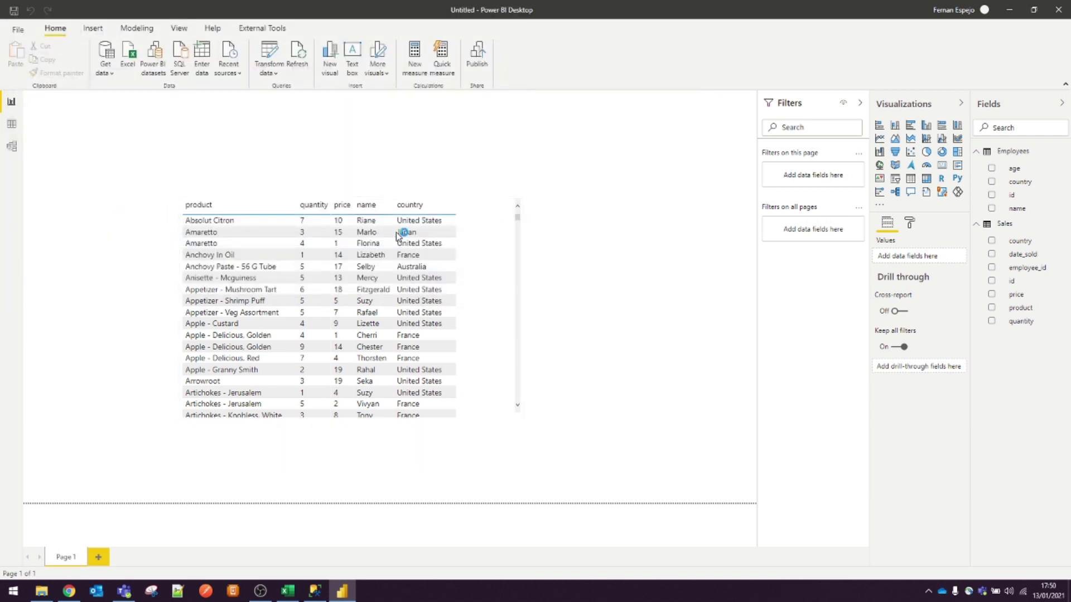
left_click(627, 371)
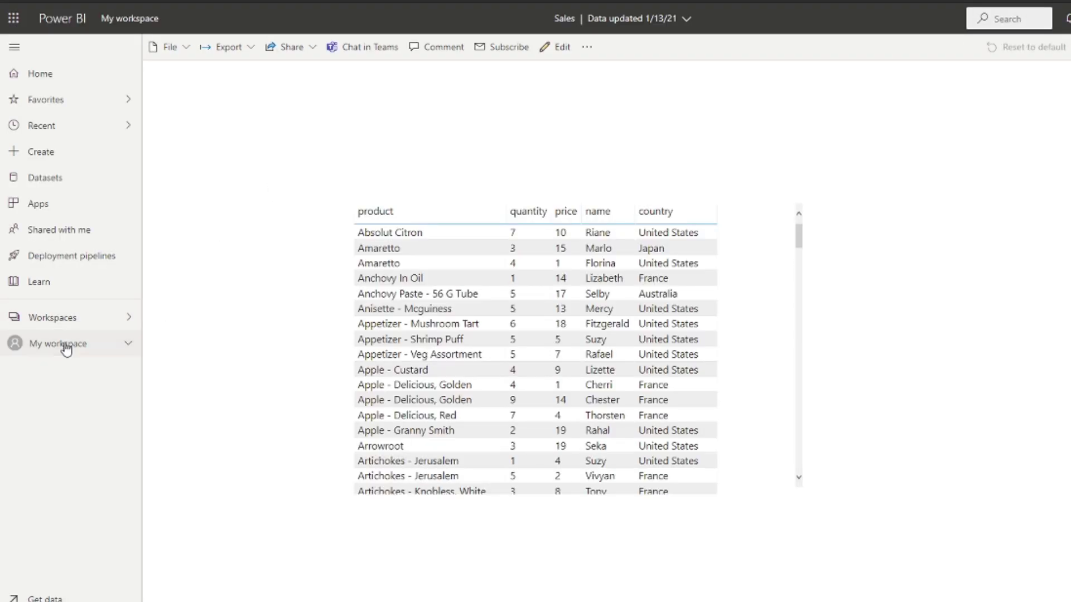
- Open My workspace in the Power BI service to see the Sales report and dataset
left_click(92, 348)
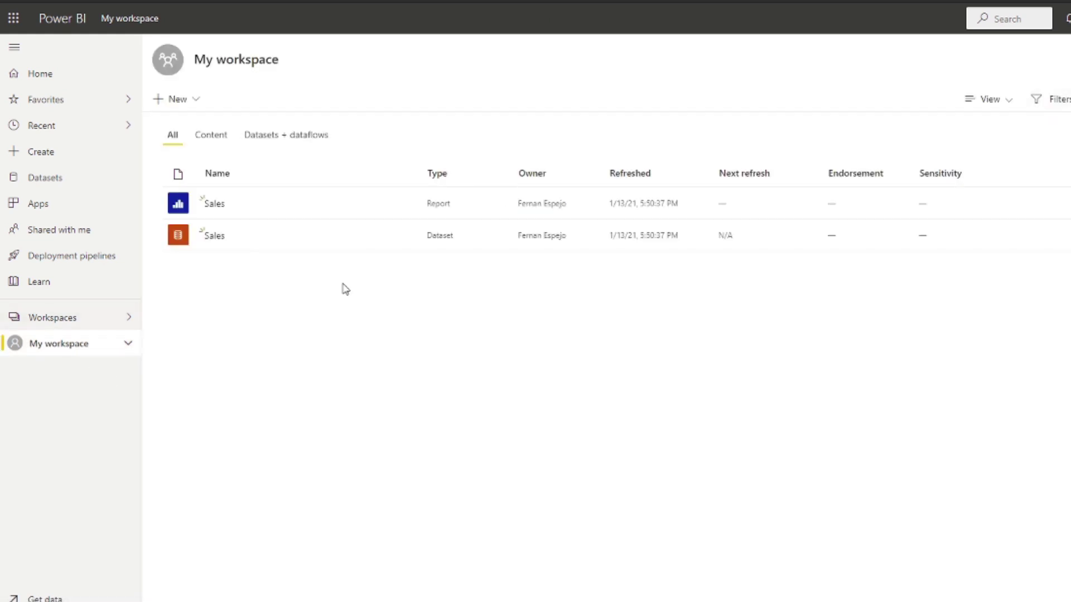
mouse_move(365, 247)
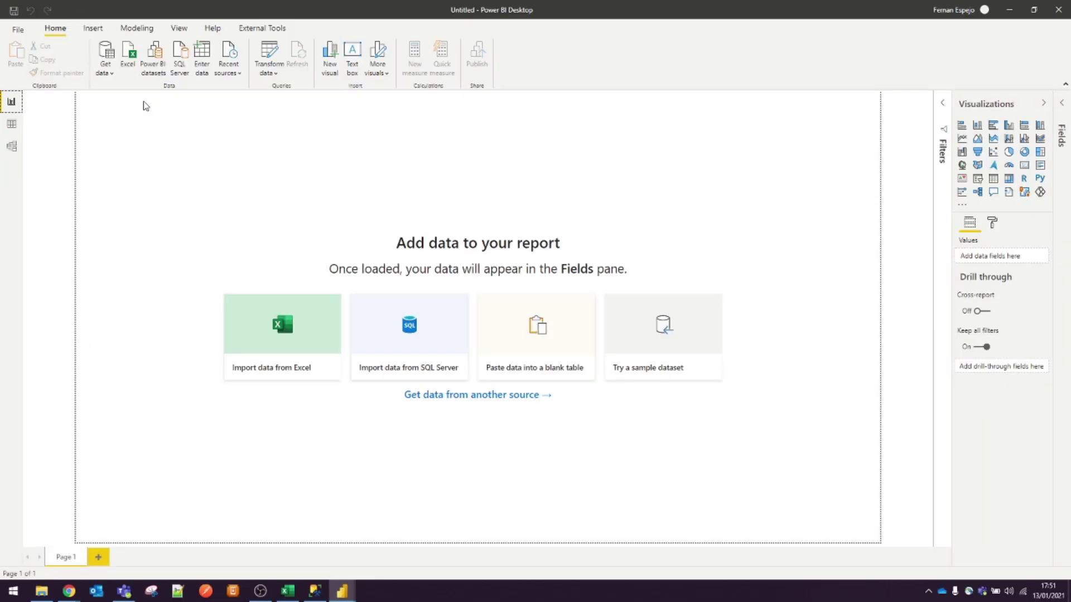
- Create a new report connected live to the published Sales Power BI dataset
left_click(104, 70)
left_click(132, 129)
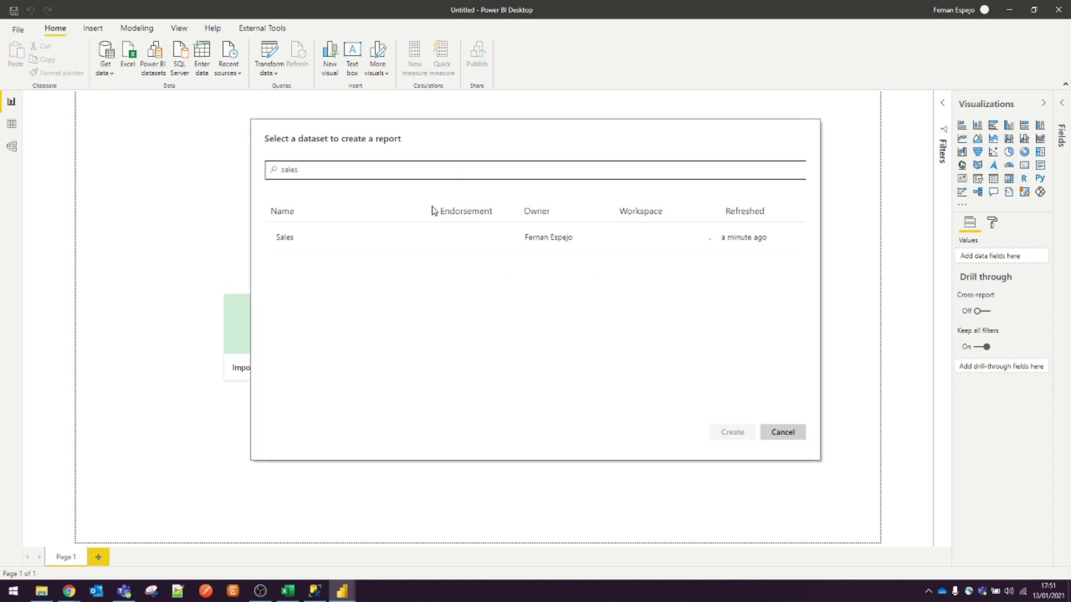
left_click(412, 237)
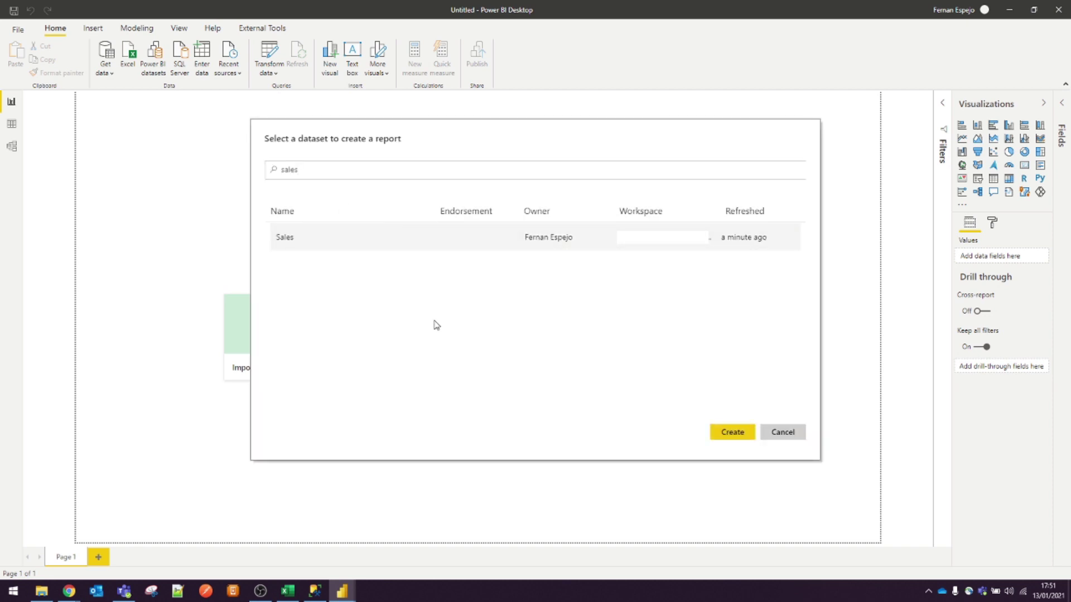
left_click(718, 435)
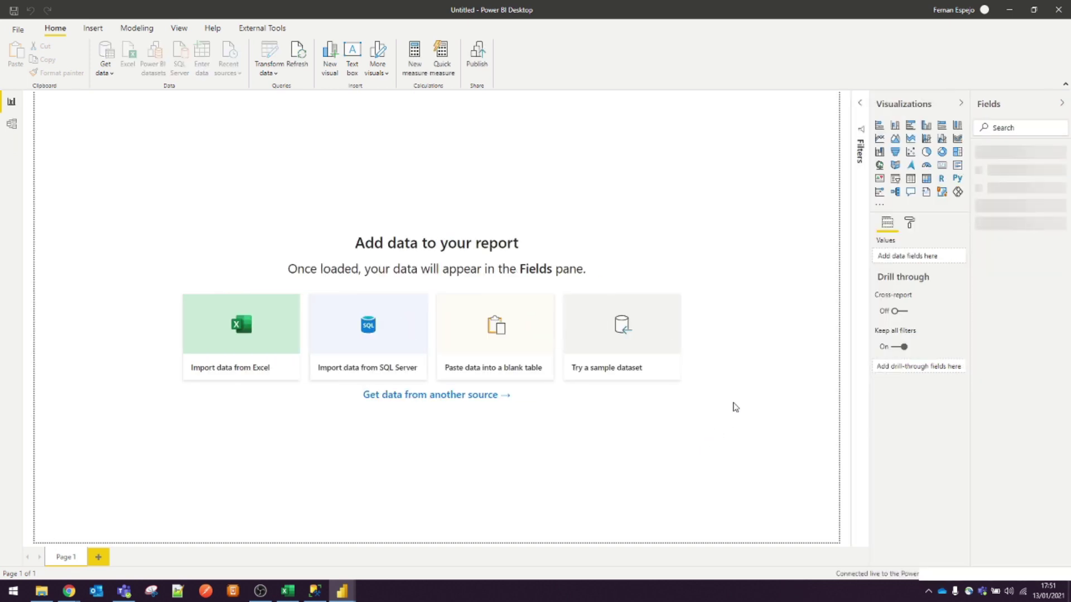
- Expand the Employees and Sales tables in the Fields pane to list their columns
left_click(976, 156)
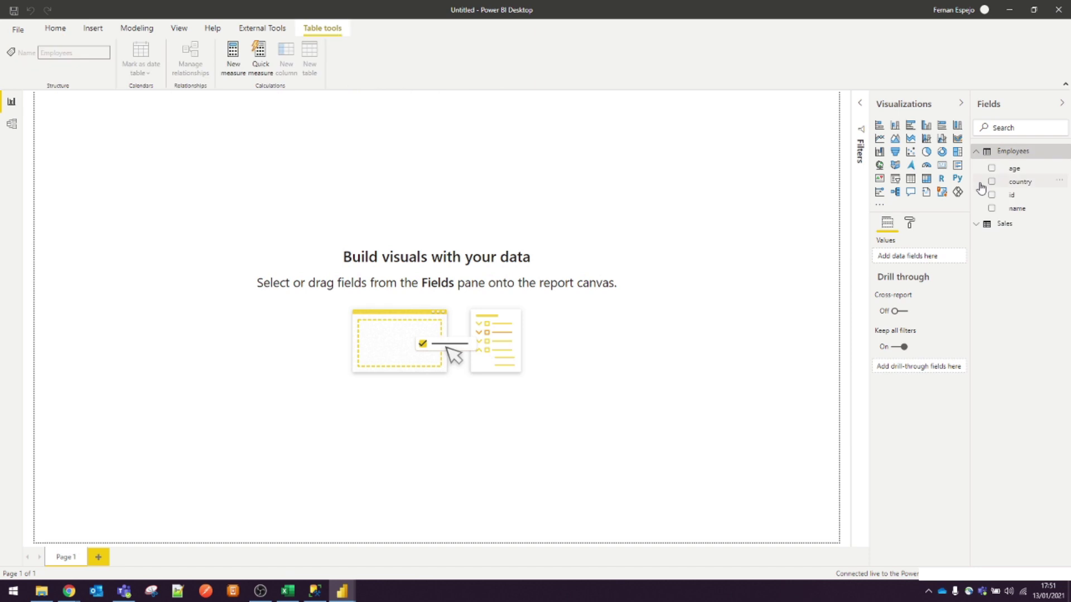
left_click(977, 227)
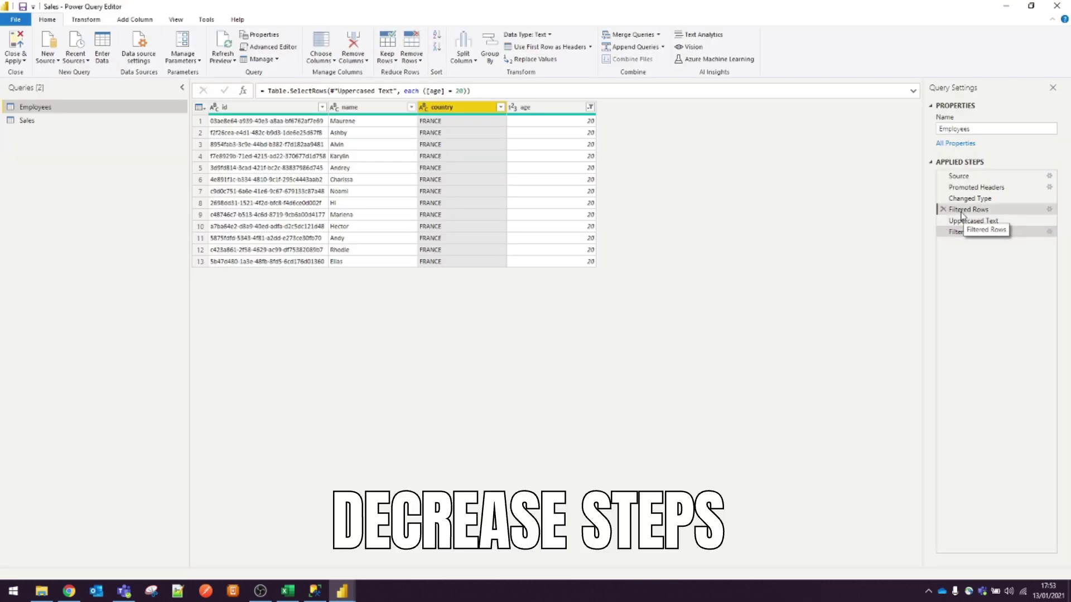
- Delete the separate France filter step from the Employees query
left_click(968, 209)
left_click(942, 209)
left_click(588, 317)
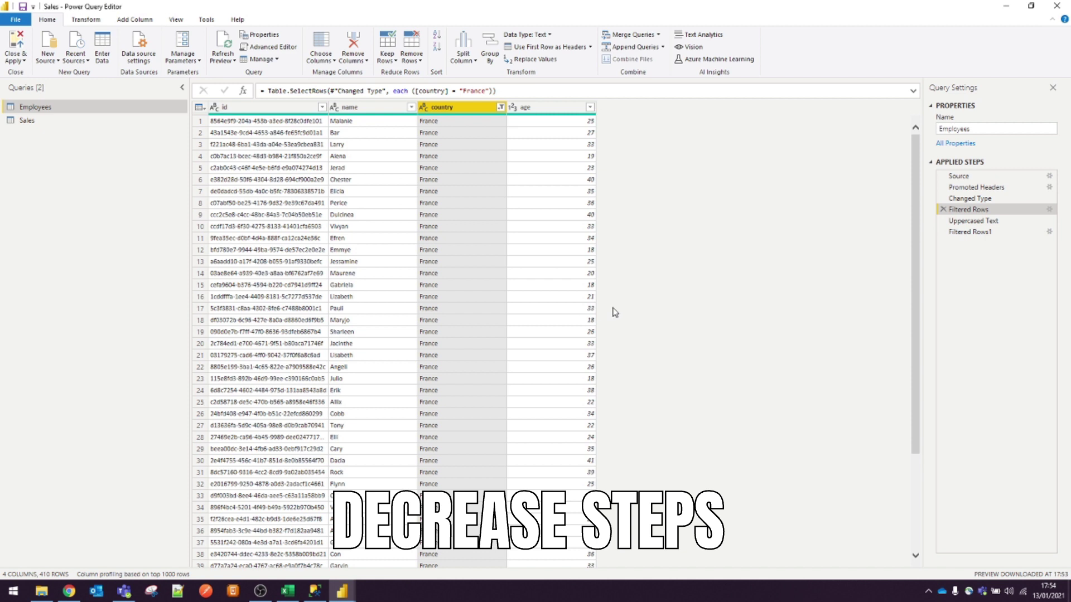
- Add a FRANCE-only country filter to the age 20 filter step and apply the changes
left_click(965, 222)
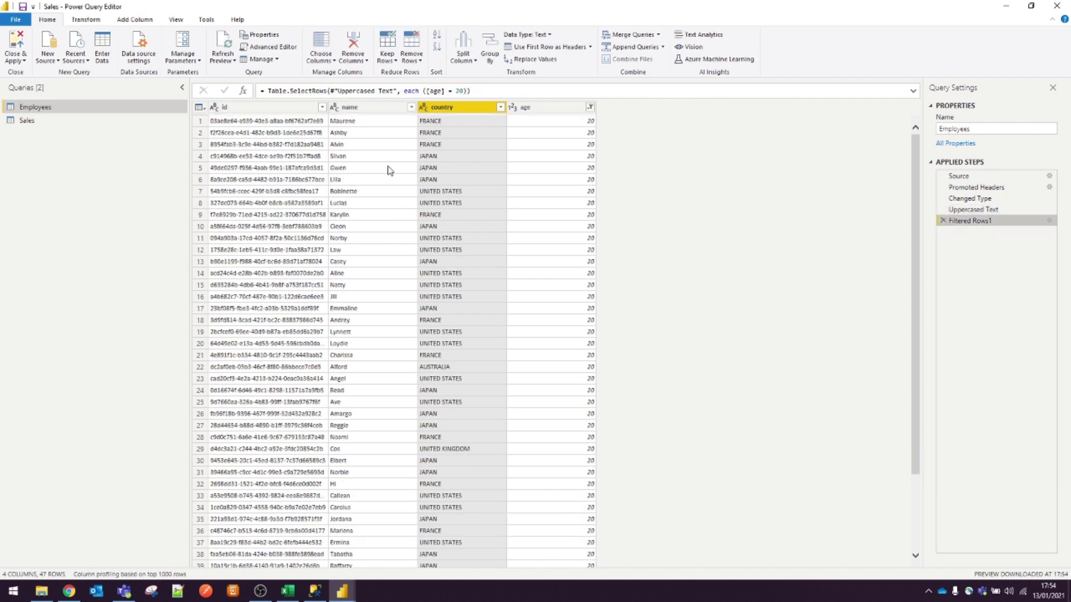
left_click(500, 107)
left_click(365, 224)
left_click(364, 246)
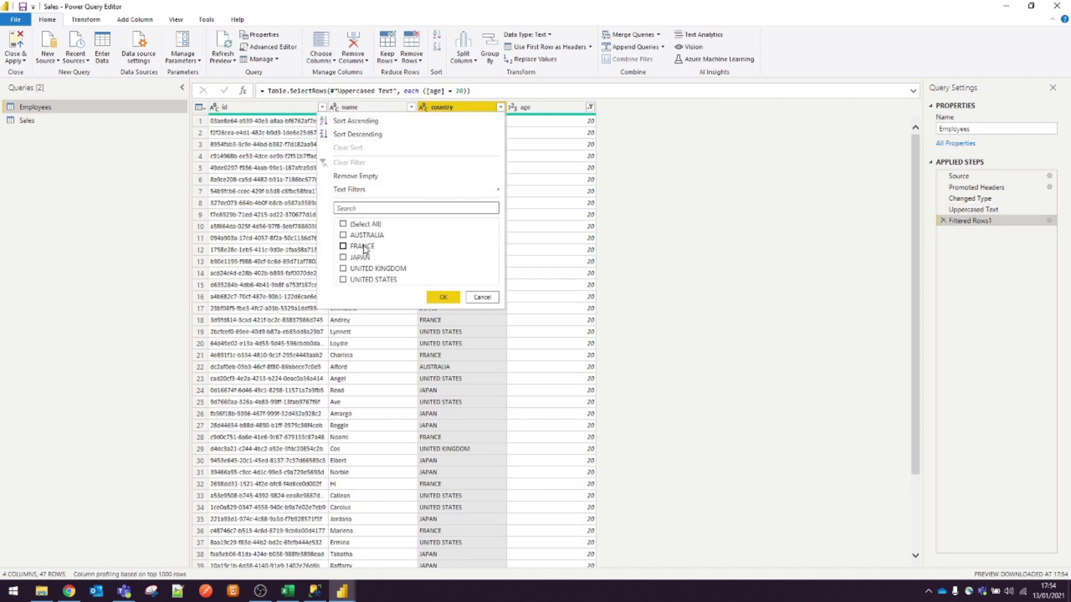
left_click(443, 297)
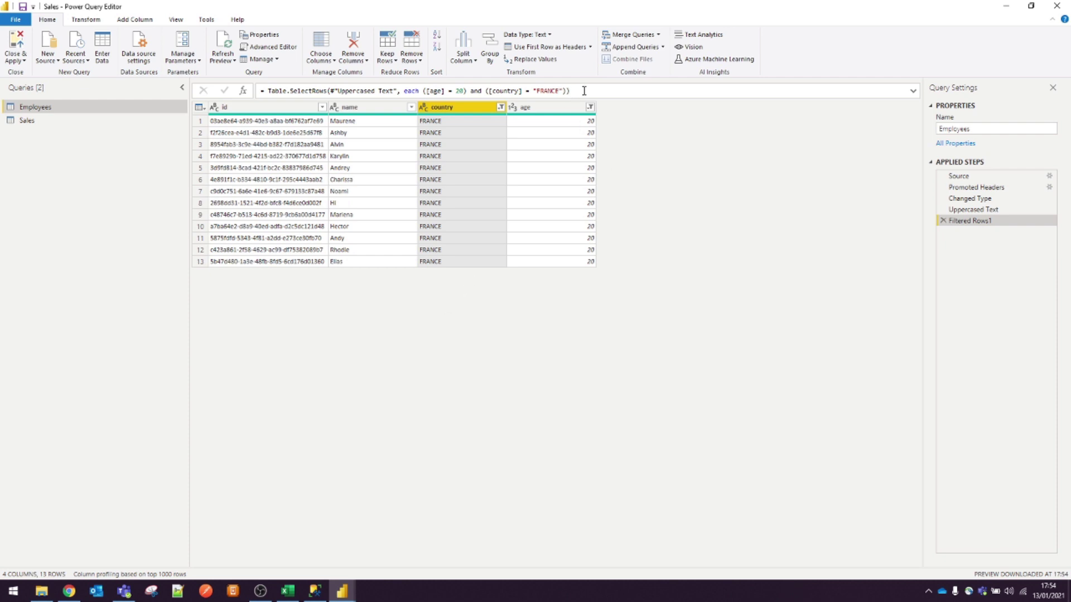
left_click(16, 47)
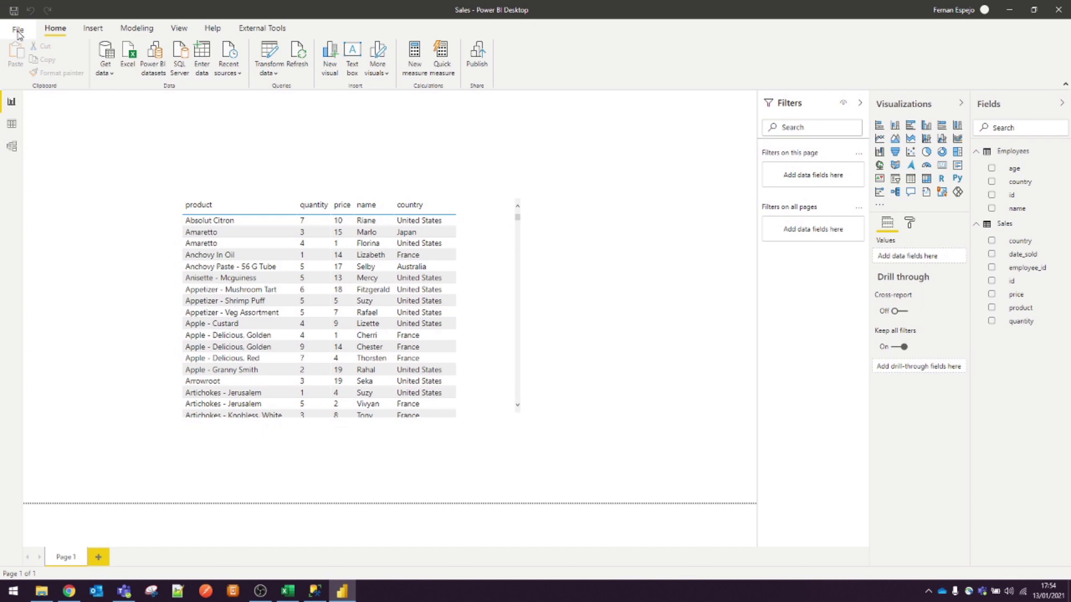
- Review the Data Load settings in the global Options dialog and close it unchanged
left_click(17, 31)
left_click(65, 204)
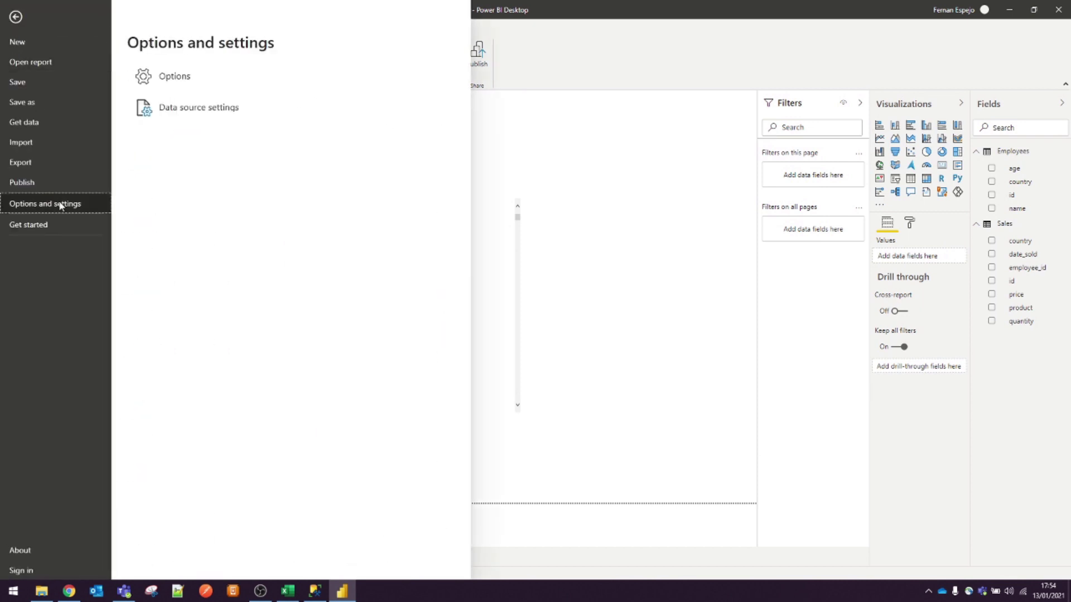
left_click(184, 89)
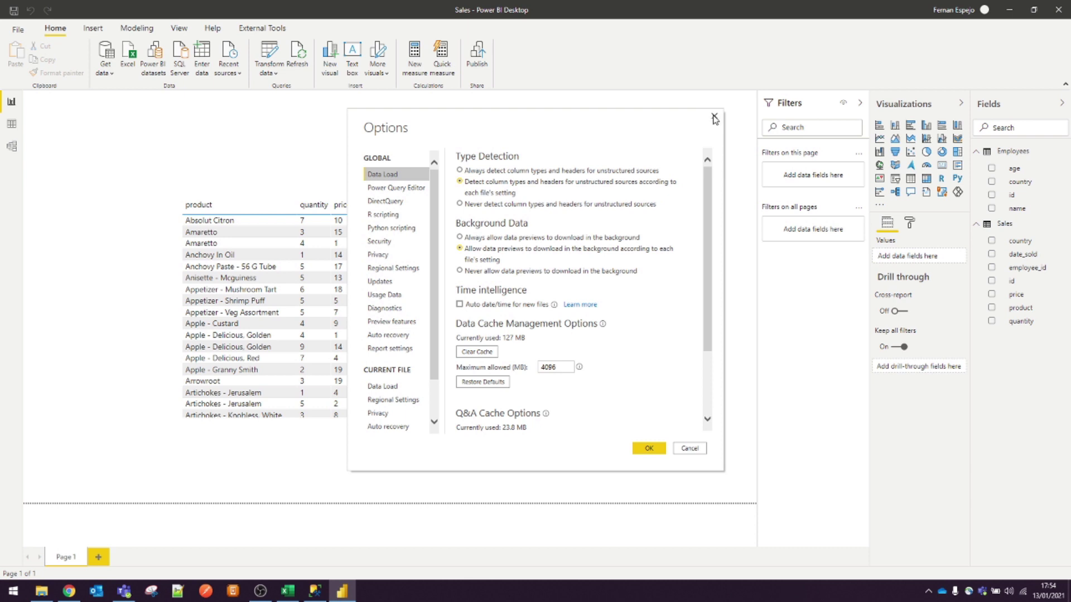
left_click(714, 118)
- Filter the Sales query's country to United Kingdom and view the filter step's native SQL query
left_click(273, 58)
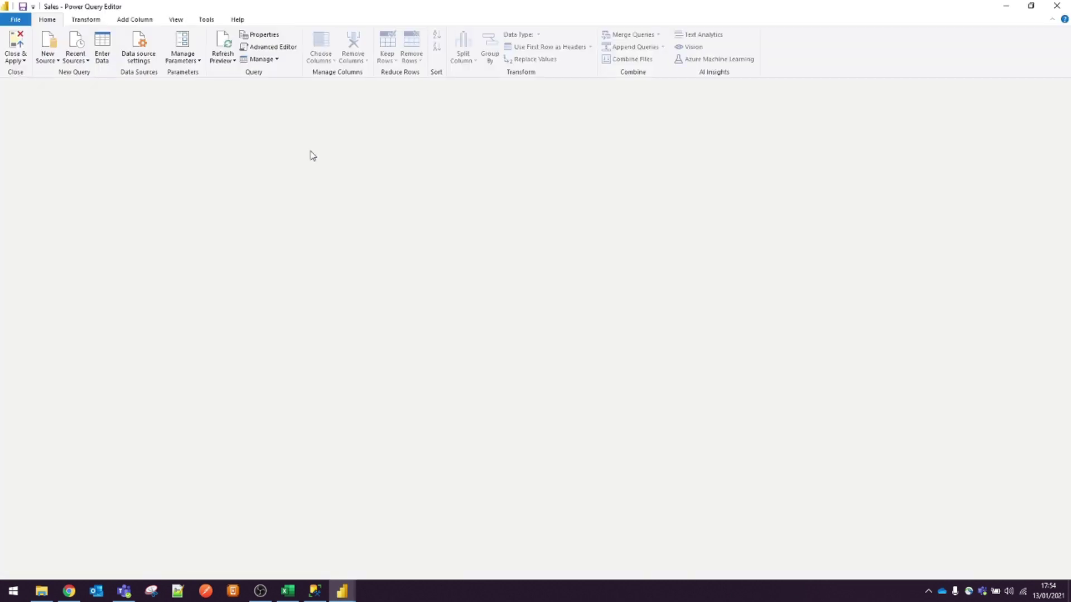
left_click(151, 123)
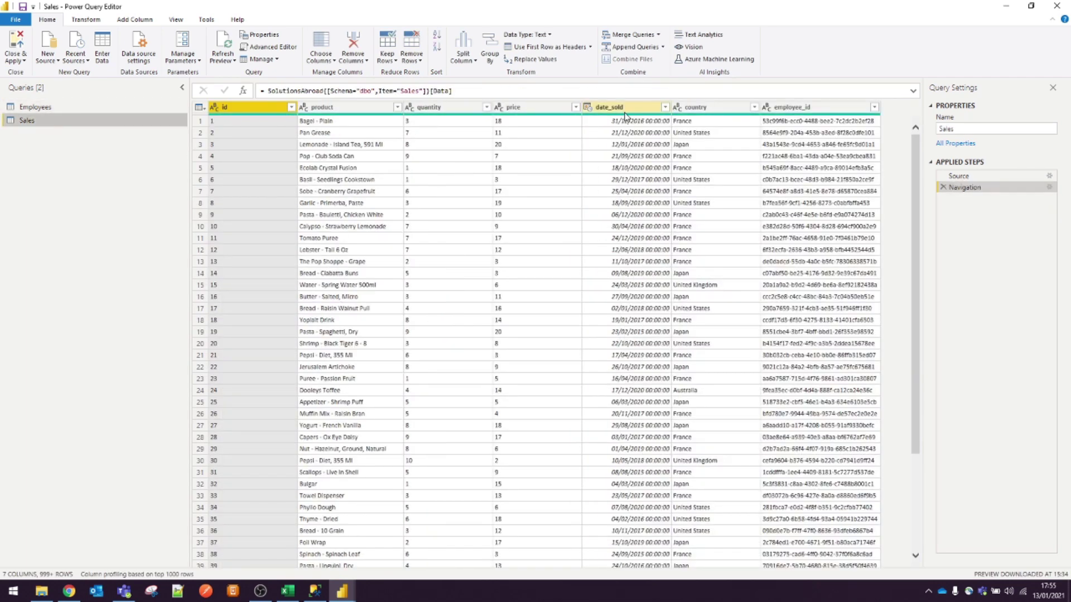
left_click(747, 109)
left_click(754, 107)
left_click(595, 222)
left_click(625, 262)
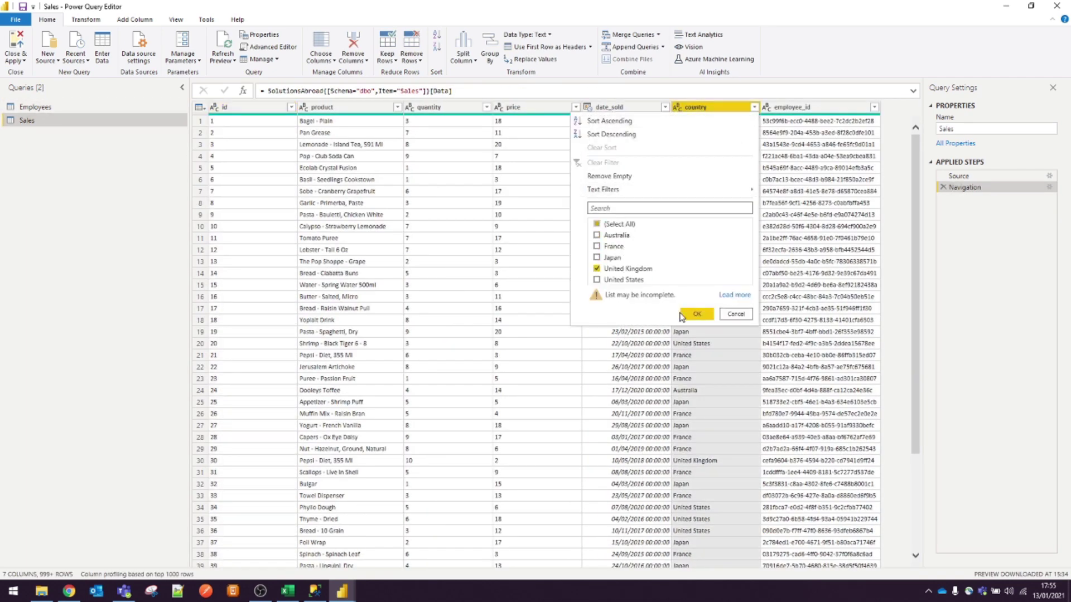
left_click(683, 314)
right_click(962, 200)
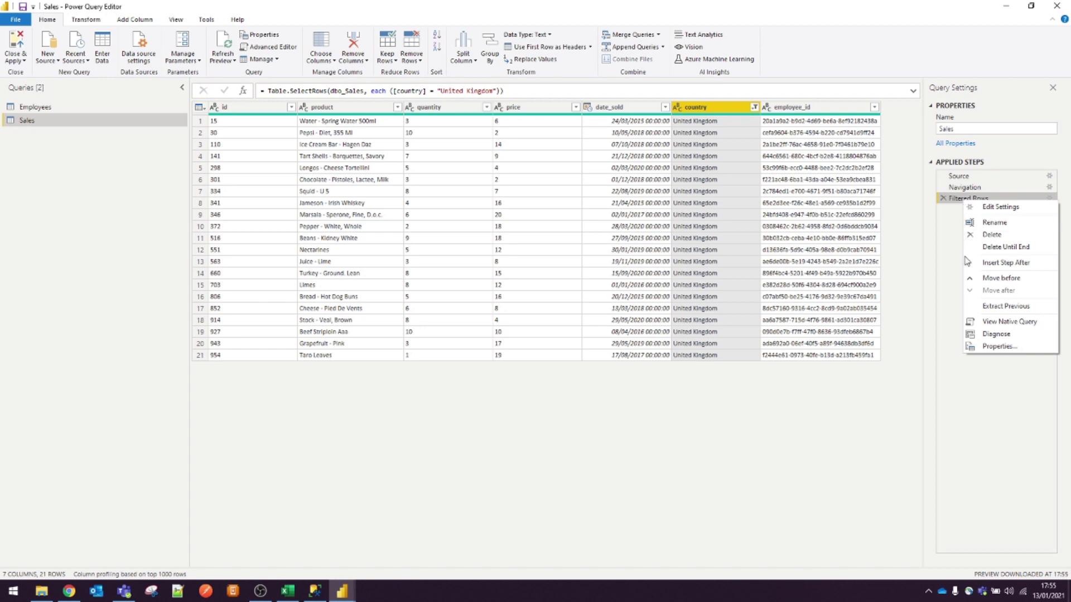
left_click(990, 323)
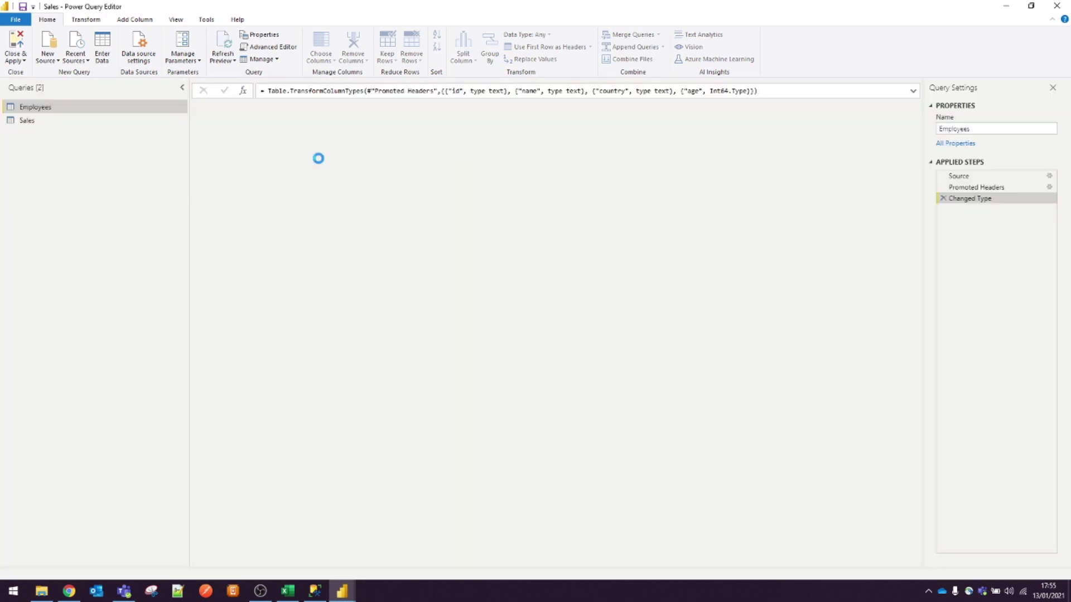
- Filter the Sales query's country column to keep only France
left_click(92, 122)
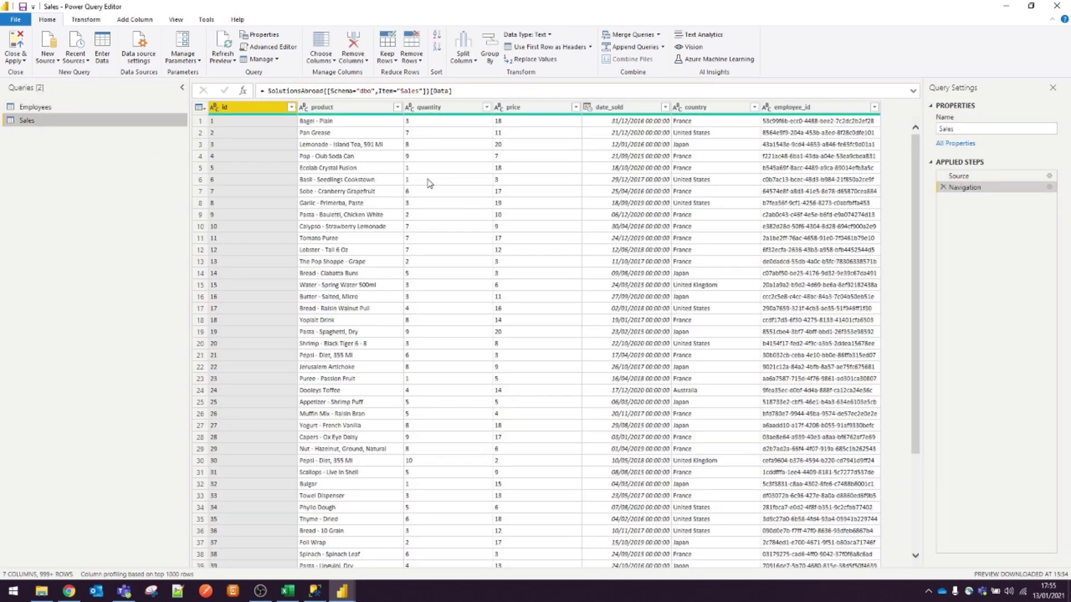
left_click(754, 107)
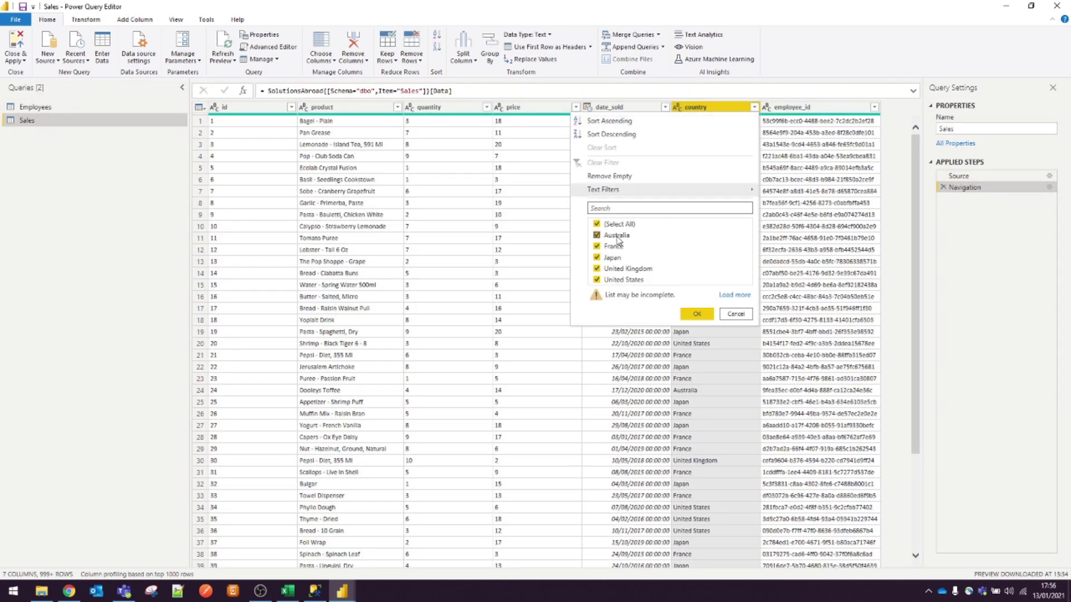
left_click(618, 225)
left_click(614, 247)
left_click(691, 314)
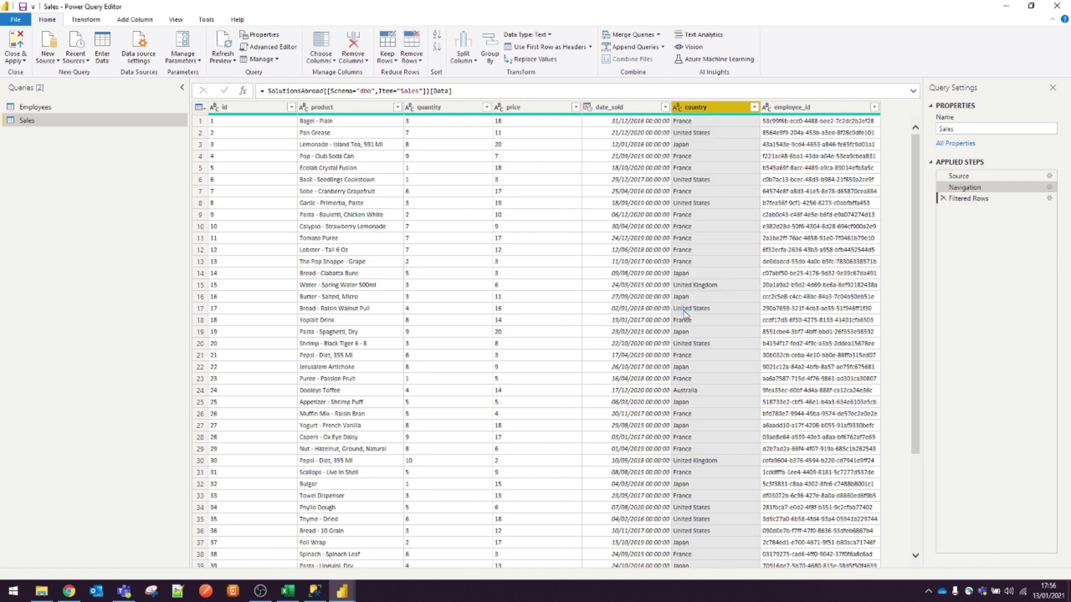
- Convert the country column values to uppercase FRANCE
right_click(705, 107)
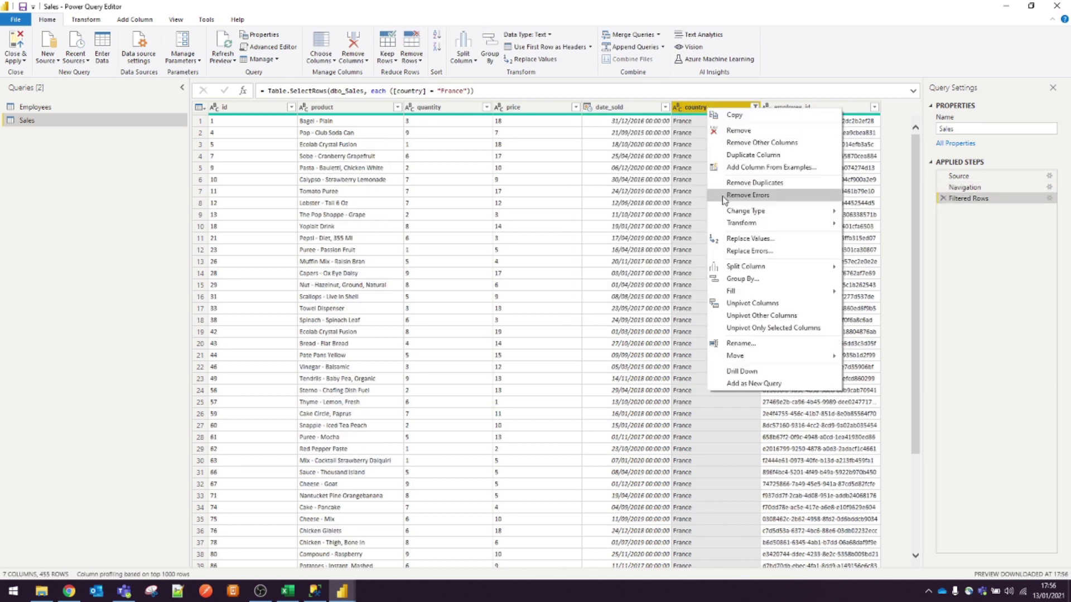
mouse_move(750, 224)
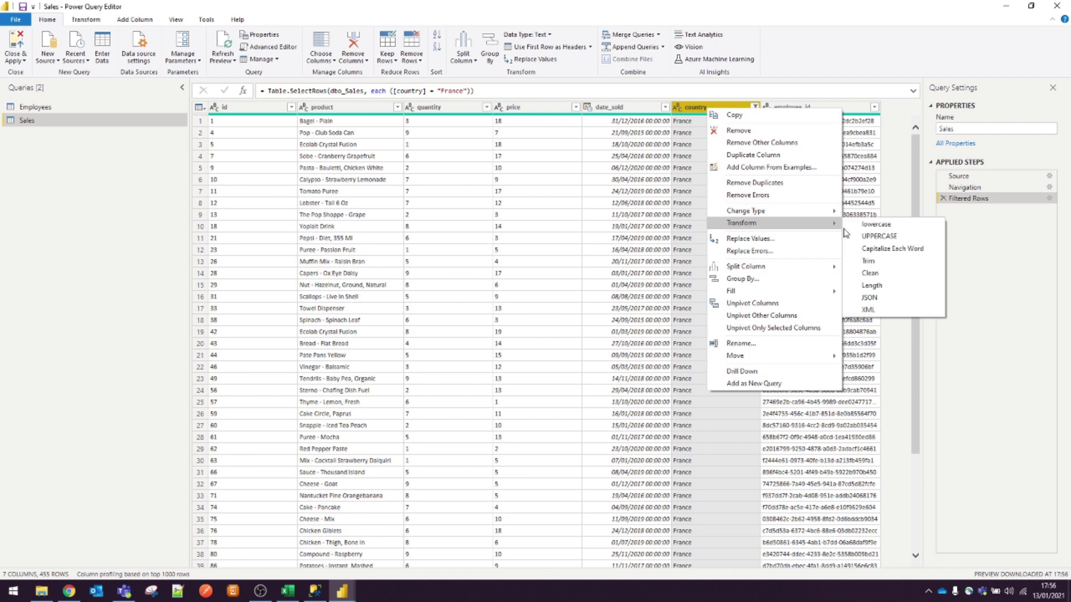
left_click(862, 238)
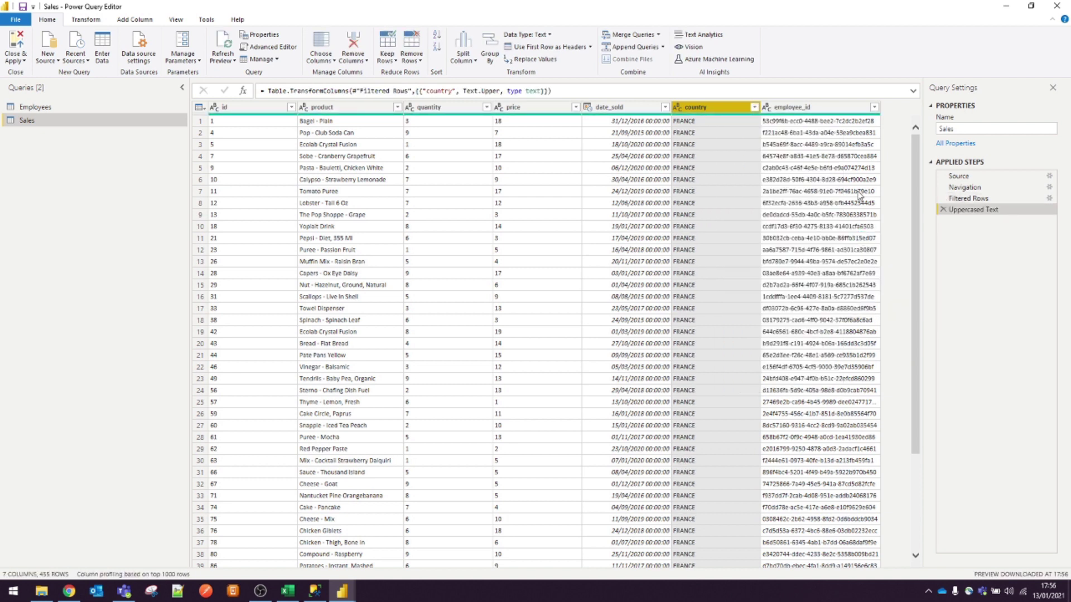
- Start recording query diagnostics from the Sales query's Source step
left_click(958, 176)
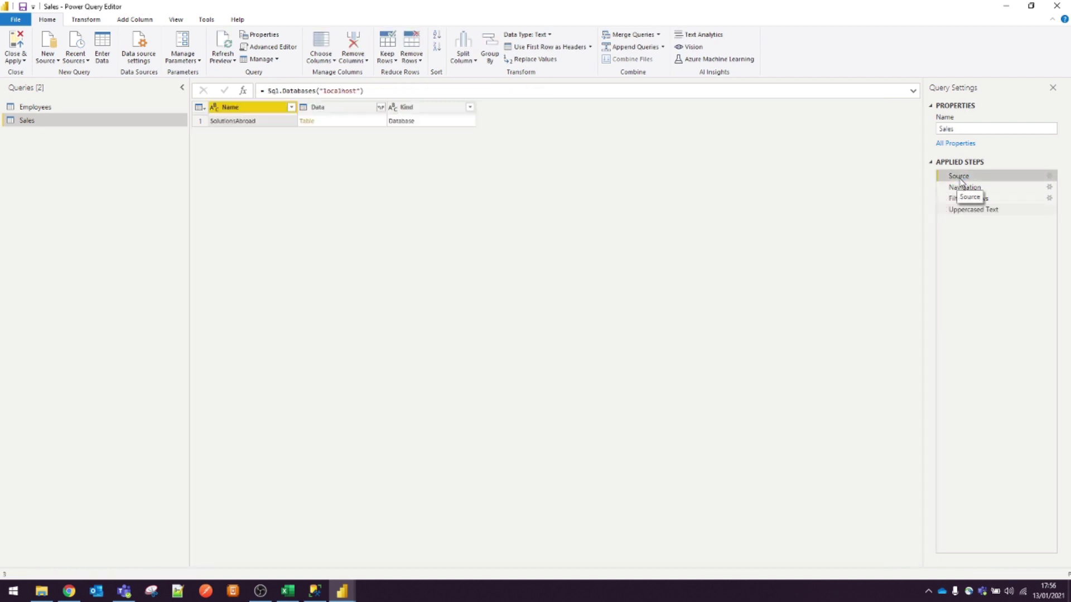
left_click(174, 21)
left_click(206, 20)
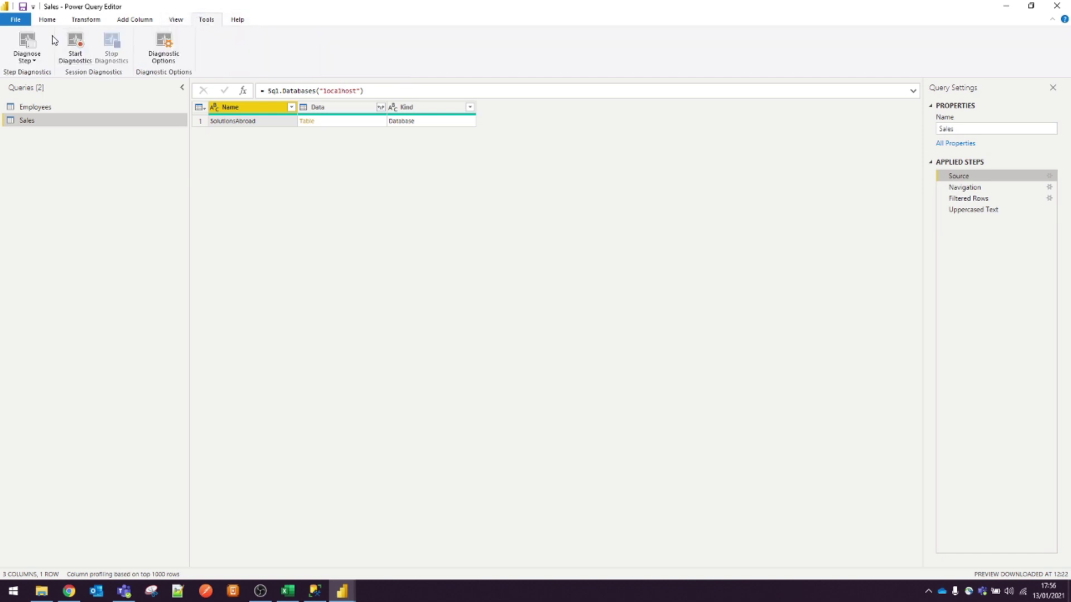
left_click(75, 48)
- Step through Sales' Navigation, France filter and Uppercased Text steps, then stop diagnostics
left_click(948, 187)
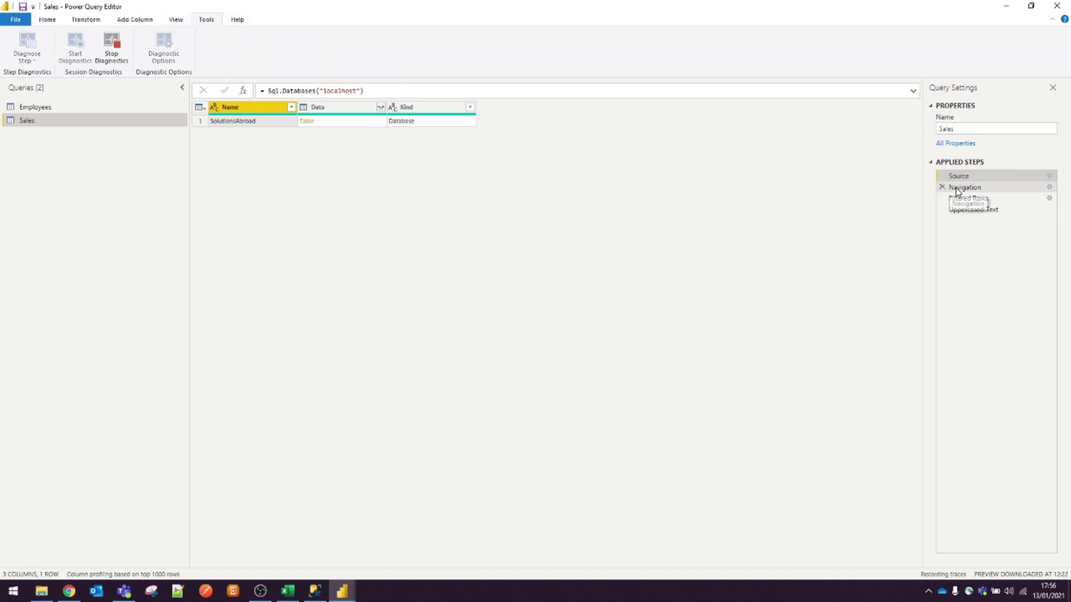
left_click(967, 198)
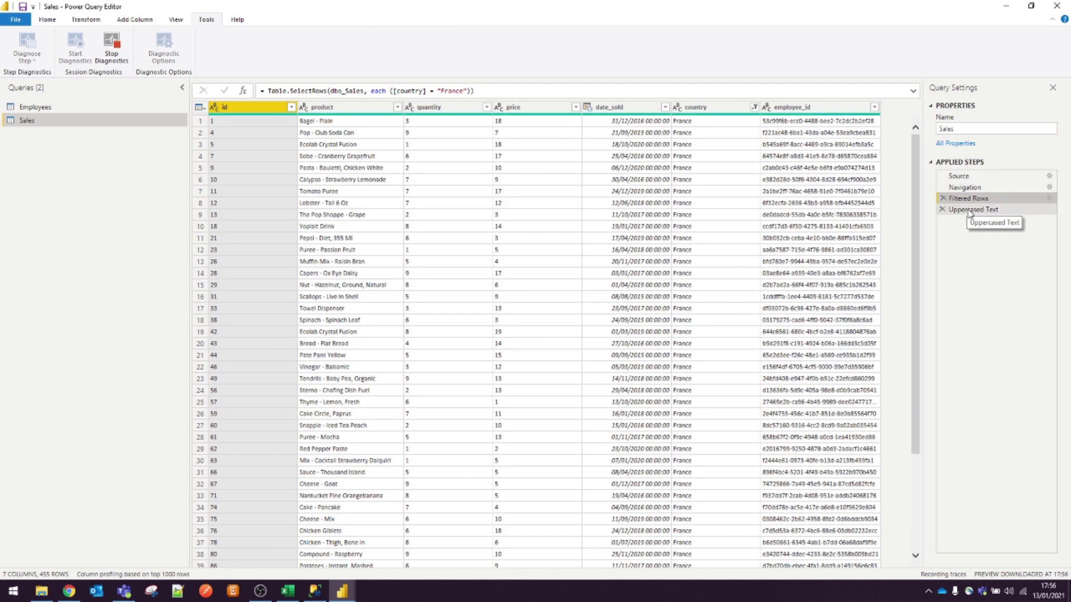
left_click(970, 209)
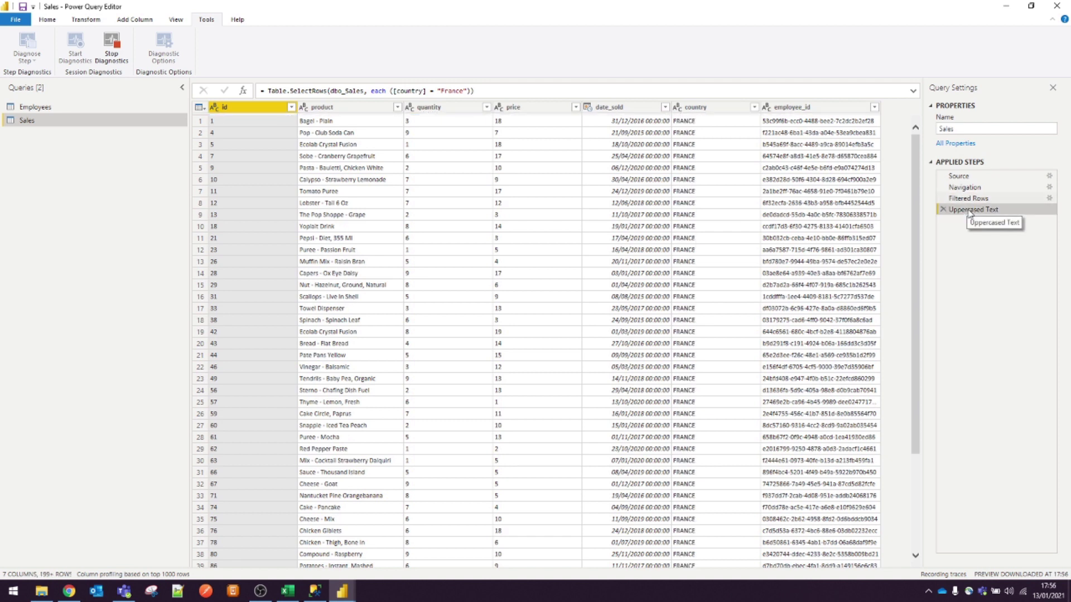
left_click(124, 49)
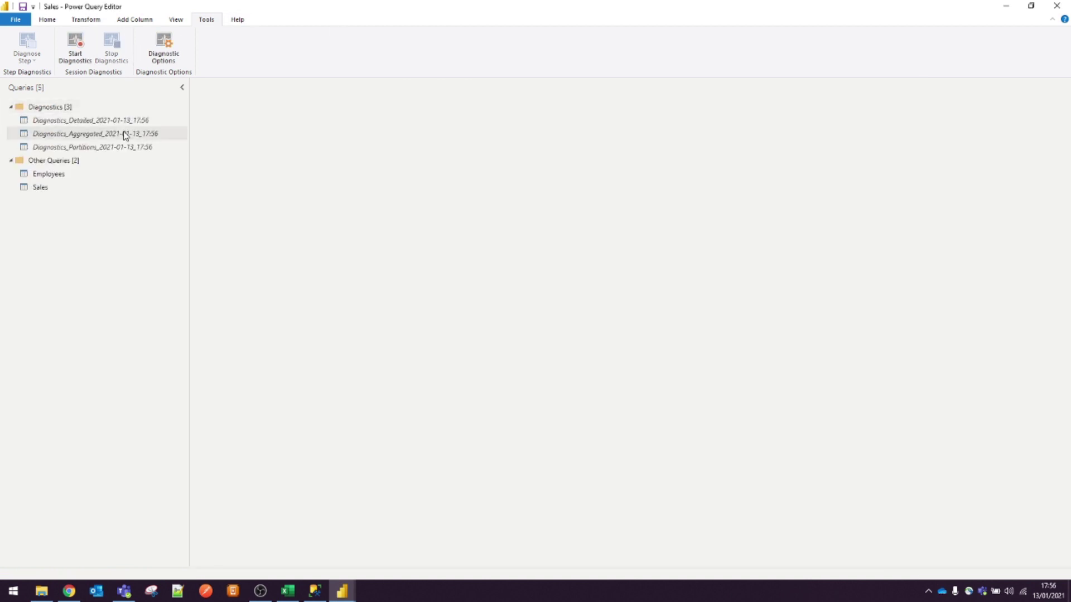
- Compare the Detailed, Aggregated and Partitions traces, then open Aggregated's Exclusive Duration column options
left_click(100, 121)
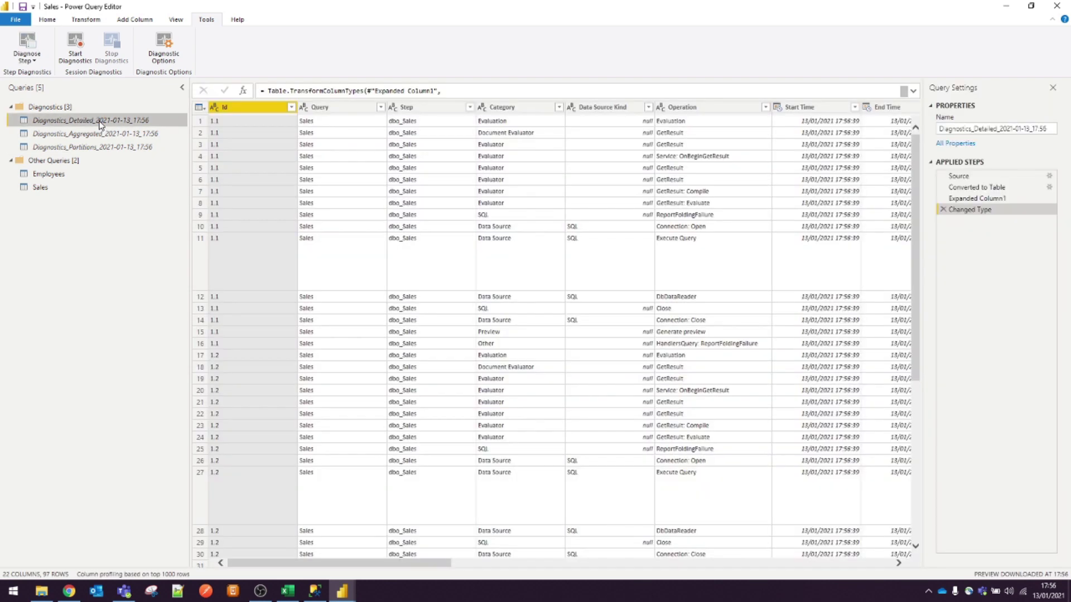
left_click(99, 134)
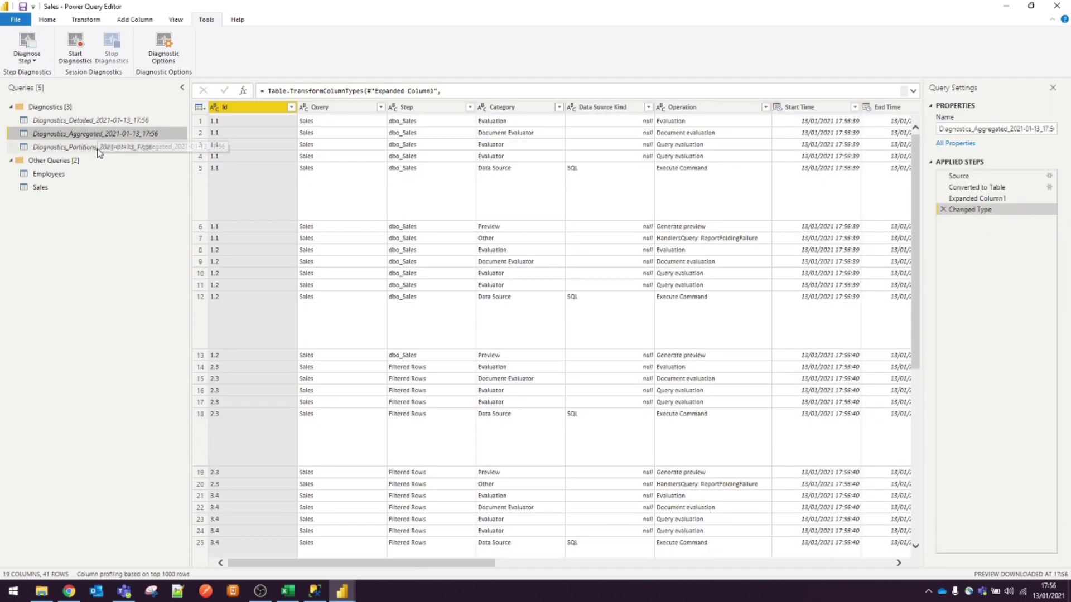
left_click(114, 121)
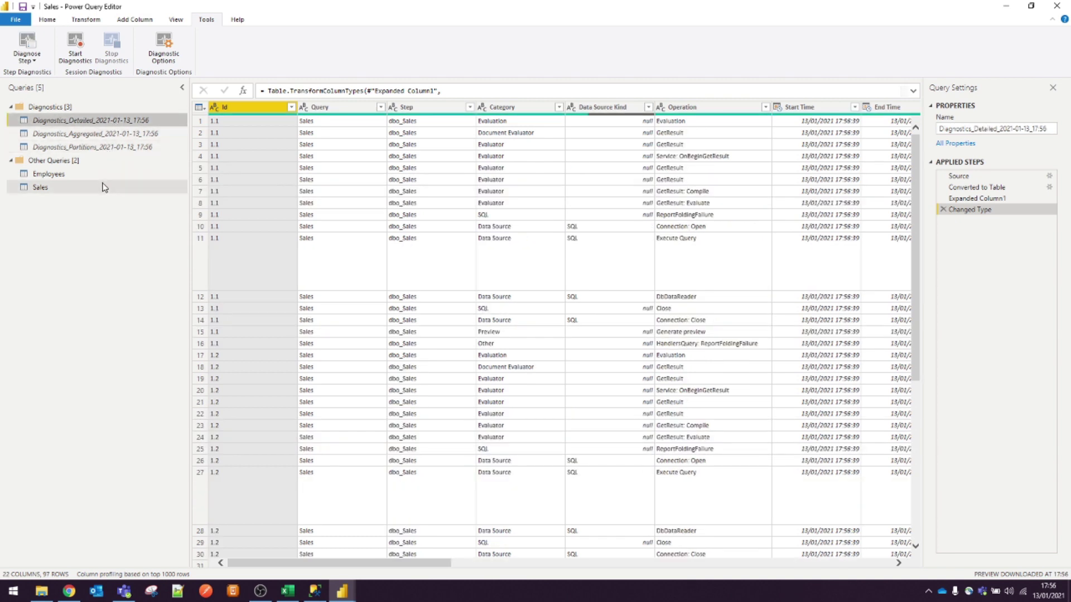
left_click(103, 149)
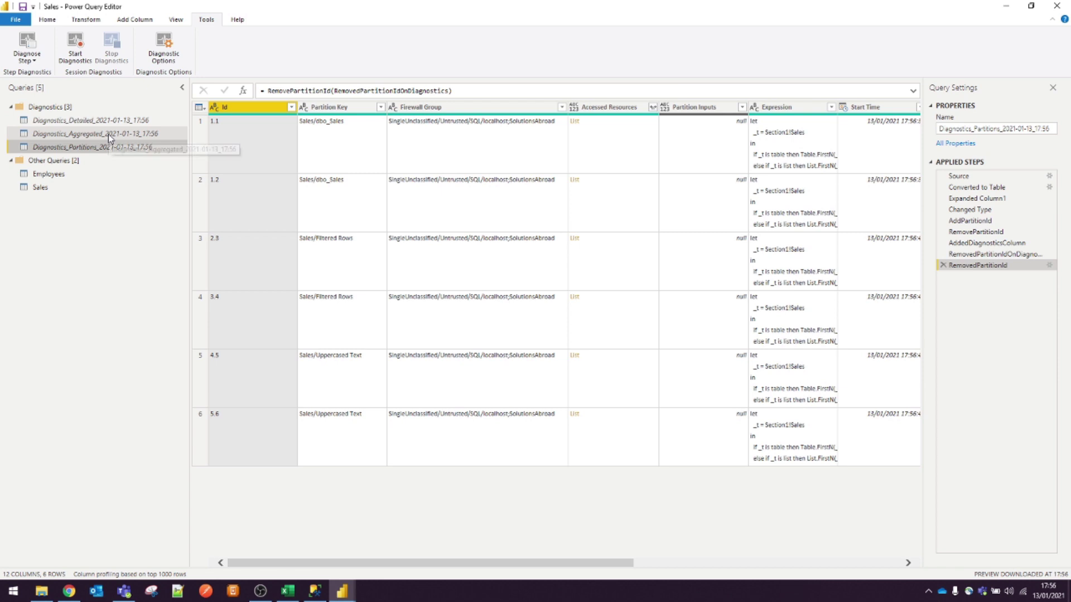
left_click(108, 134)
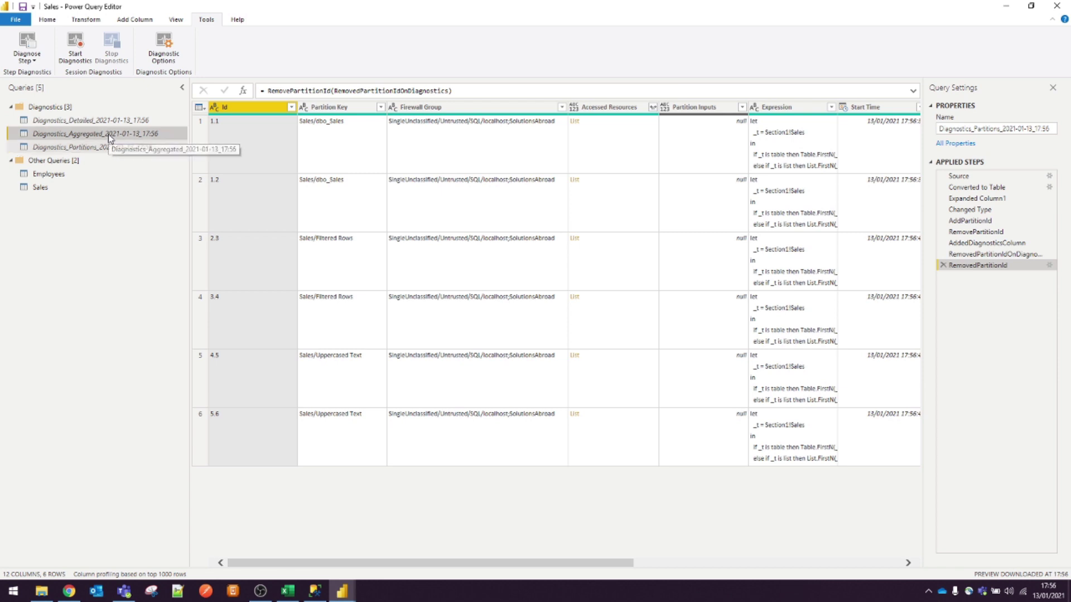
left_click_drag(470, 564, 592, 574)
left_click(827, 107)
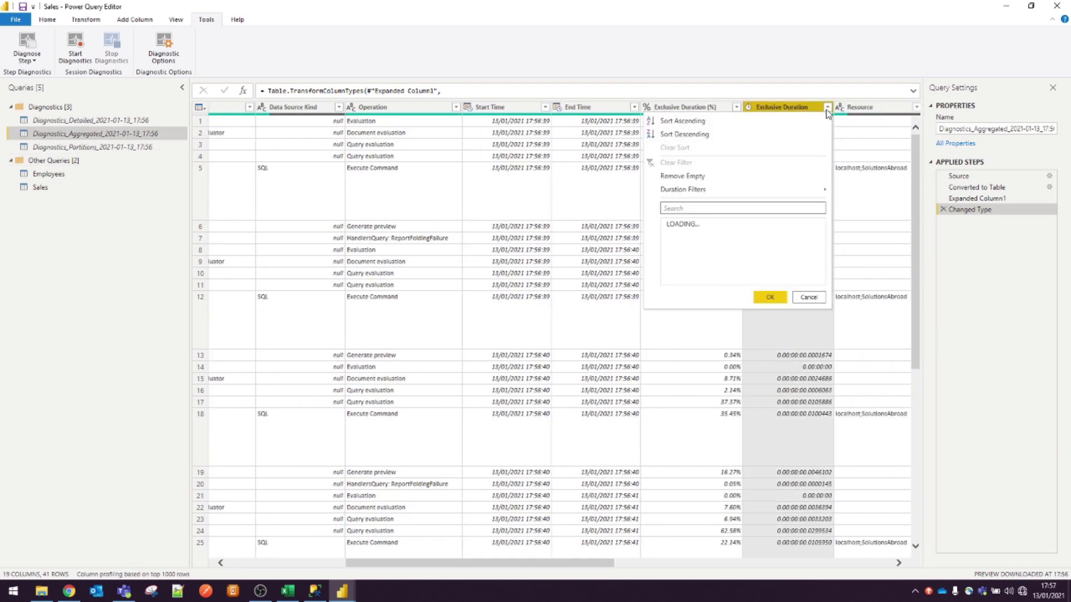
- Sort Diagnostics_Aggregated by Exclusive Duration, descending
left_click(765, 137)
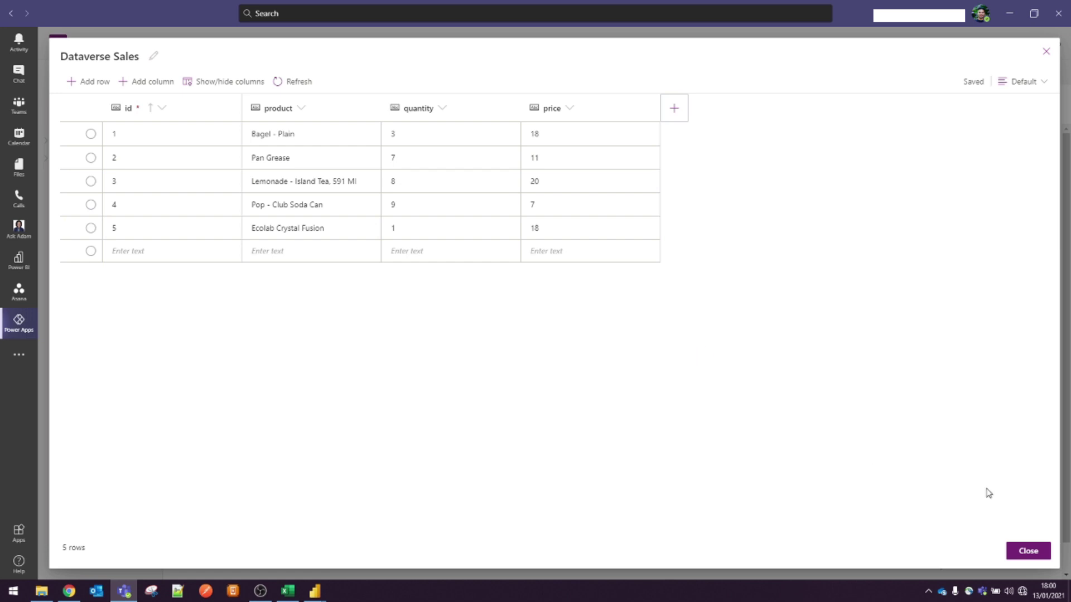
- Close the Dataverse Sales editor and select the instance URL under About > Session details
left_click(1028, 550)
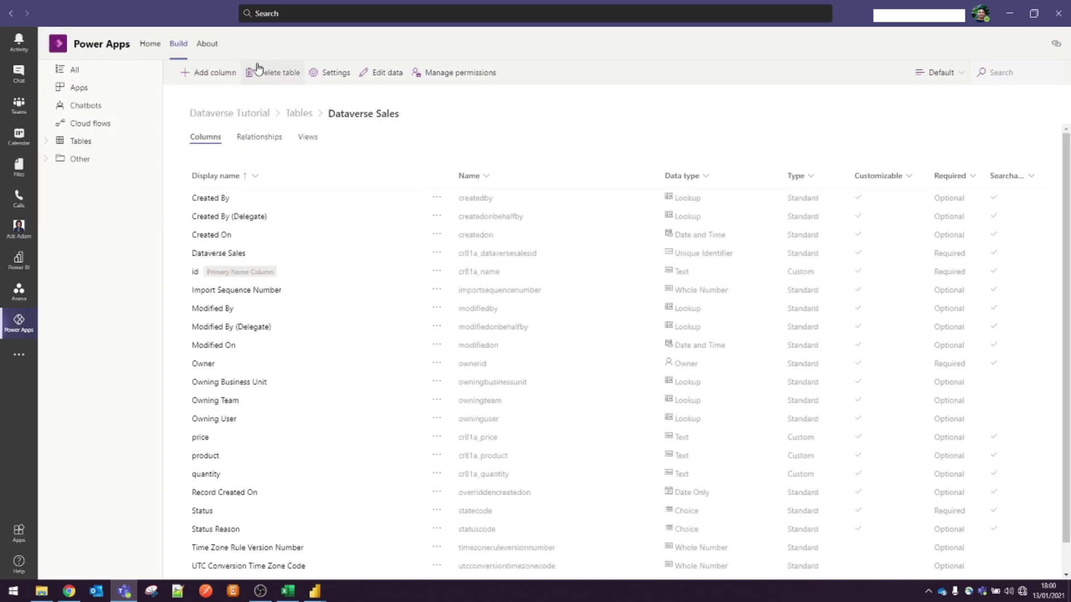
left_click(214, 52)
left_click(242, 163)
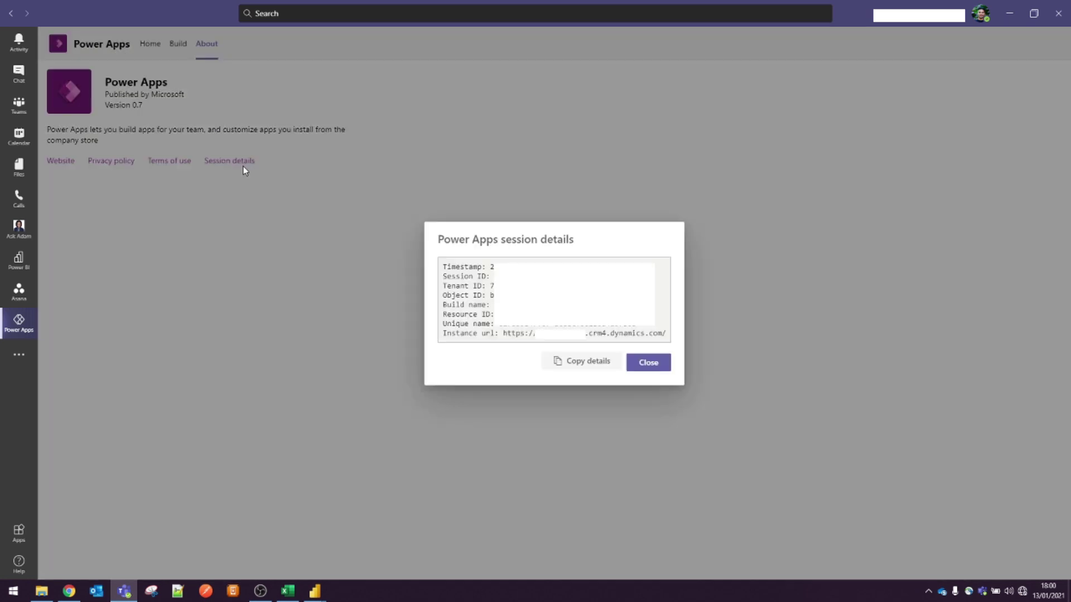
left_click_drag(504, 333, 672, 335)
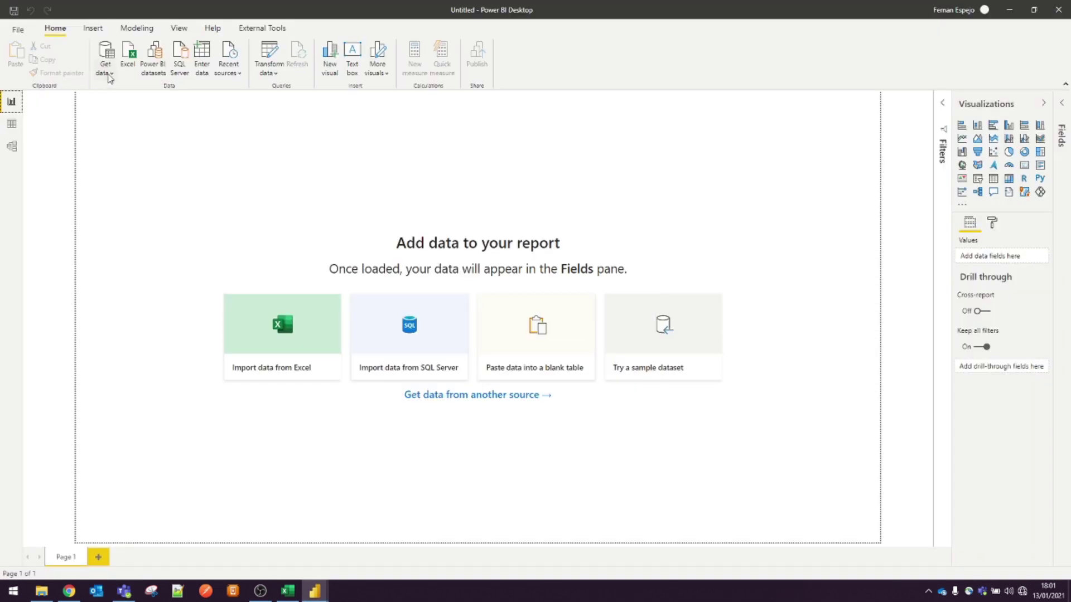
left_click(109, 77)
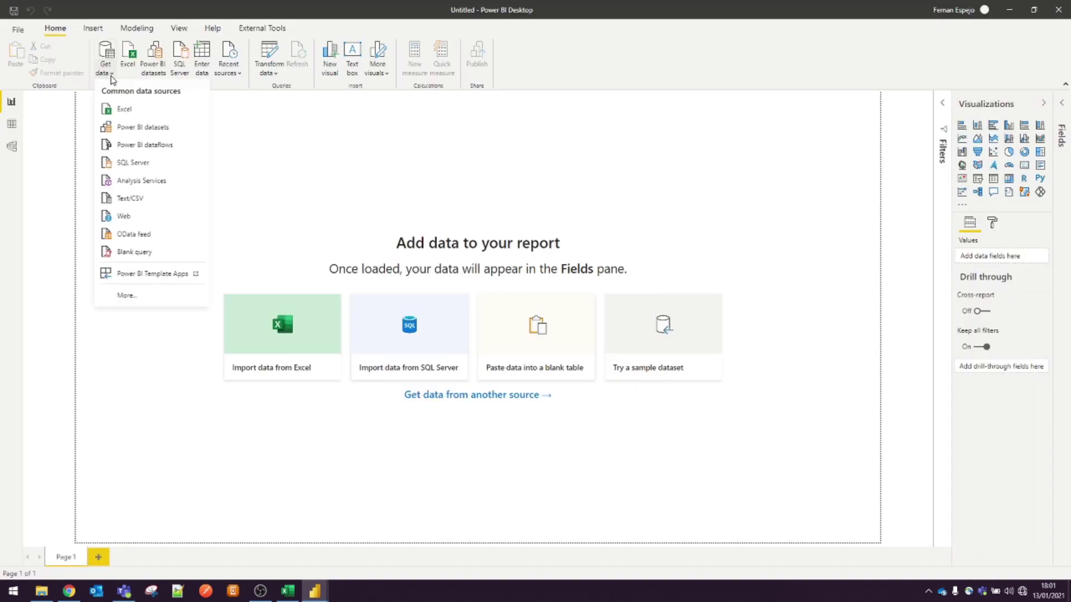
left_click(134, 295)
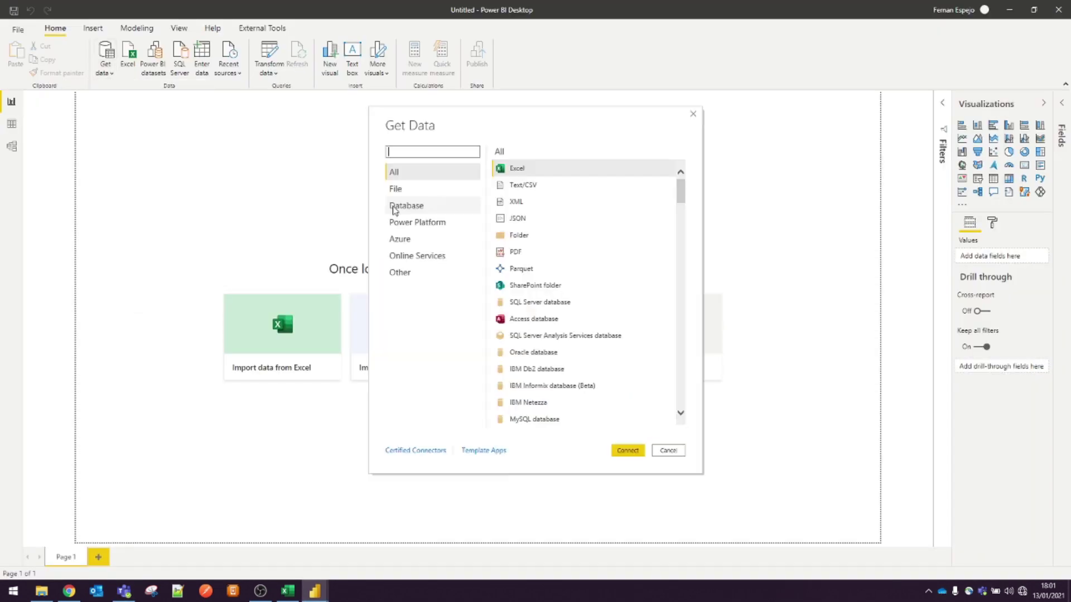
left_click(473, 222)
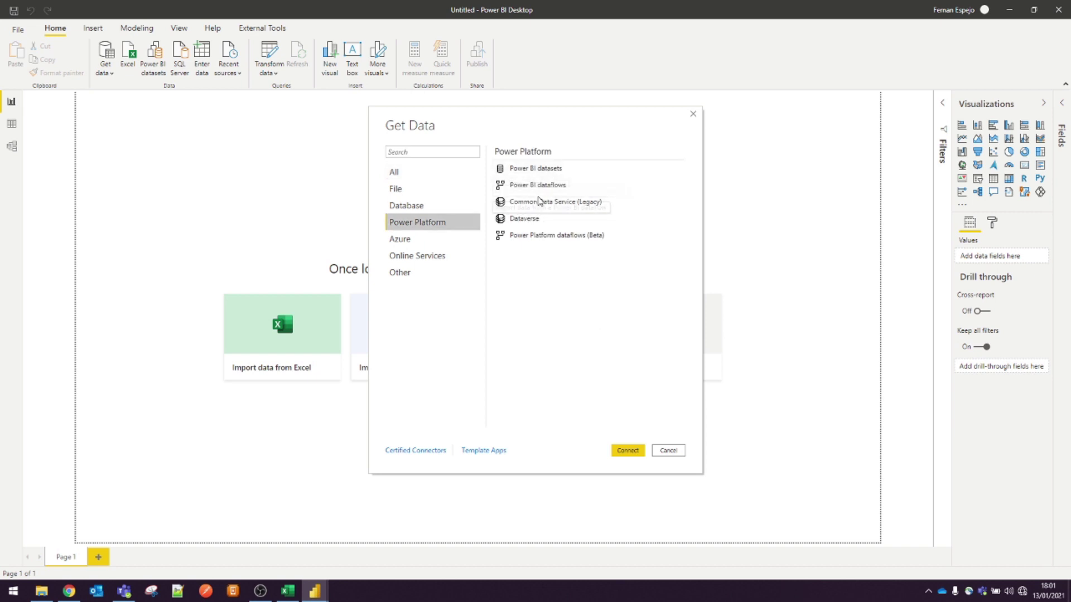
left_click(529, 219)
left_click(629, 450)
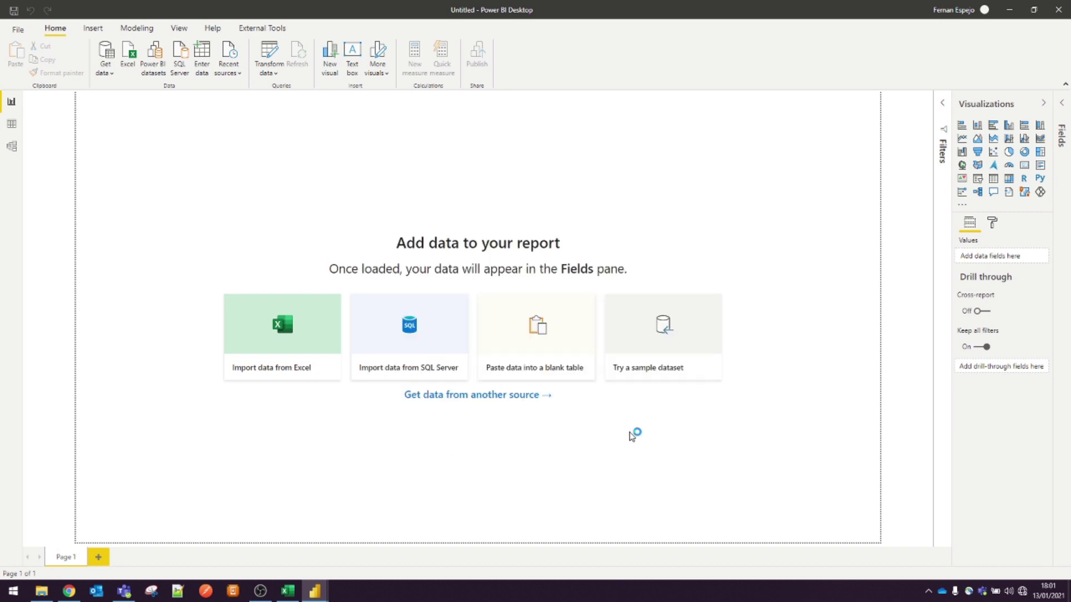
key("ctrl+v")
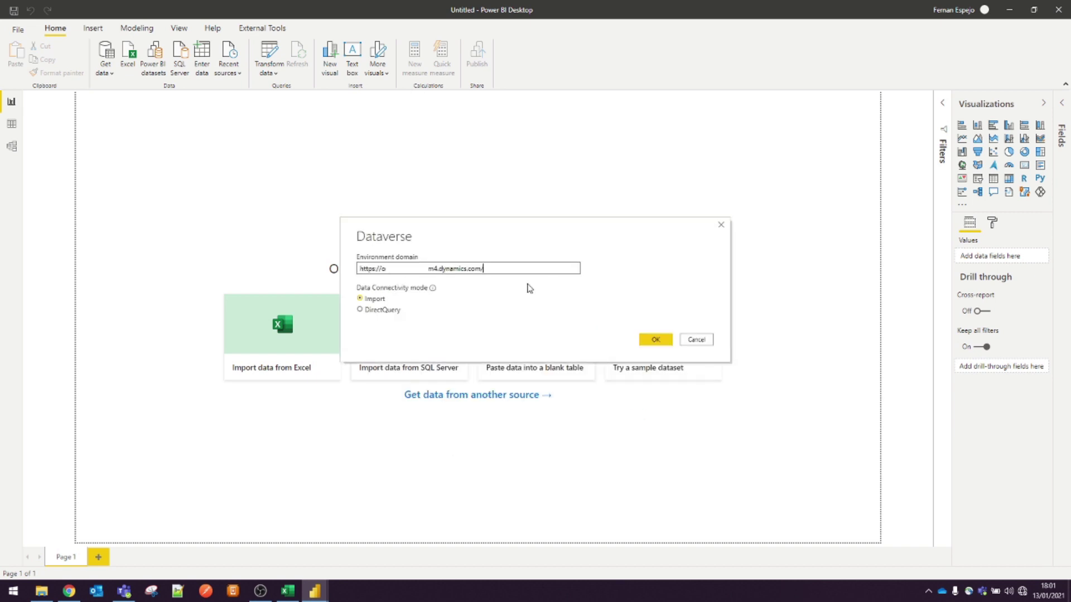
key("BackSpace")
key("BackSpace")
key("BackSpace")
key("BackSpace")
key("BackSpace")
key("BackSpace")
key("BackSpace")
key("BackSpace")
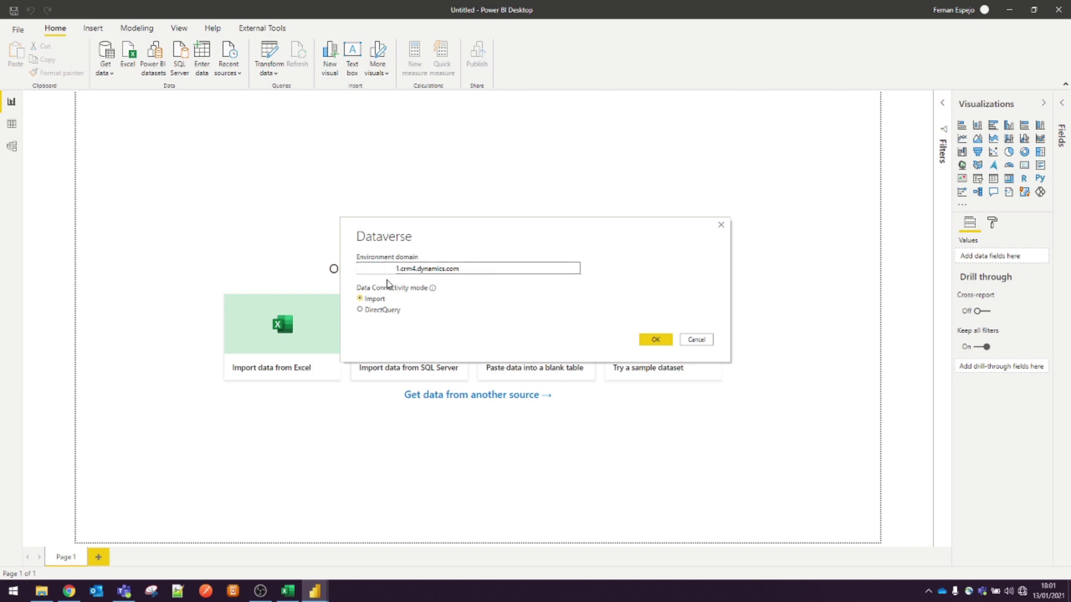
left_click(655, 340)
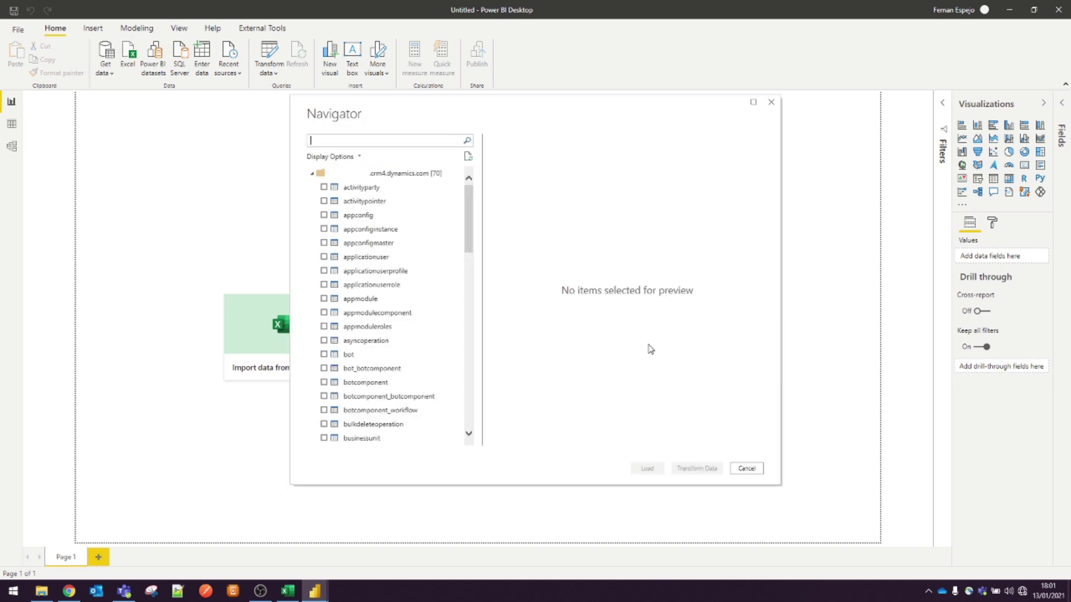
- Search 'cata' in the Navigator, tick cr81a_dataversesales and load it
type("cata")
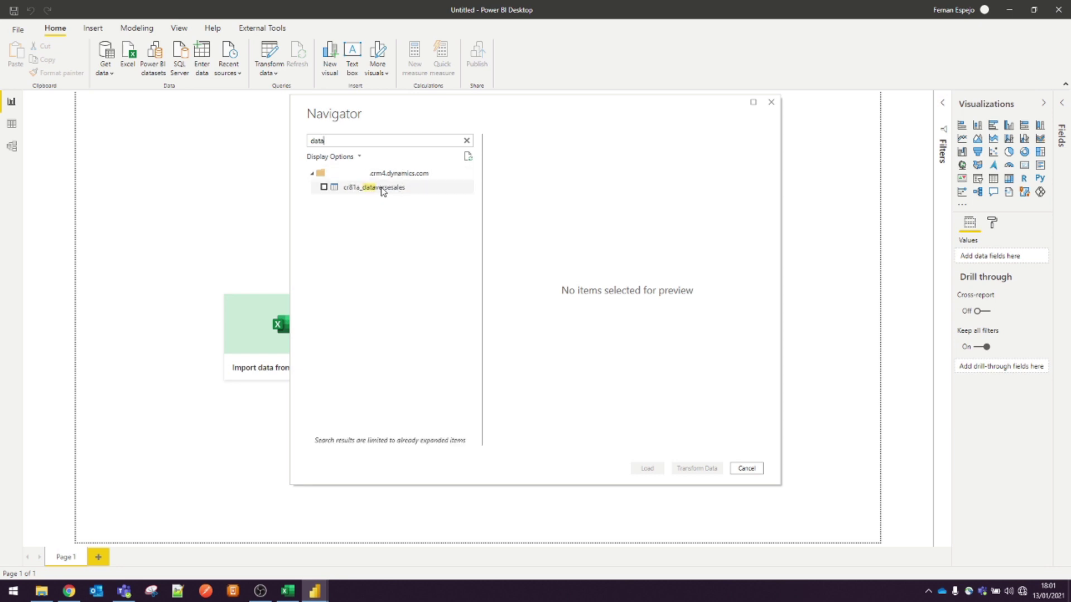
left_click(382, 192)
left_click(324, 188)
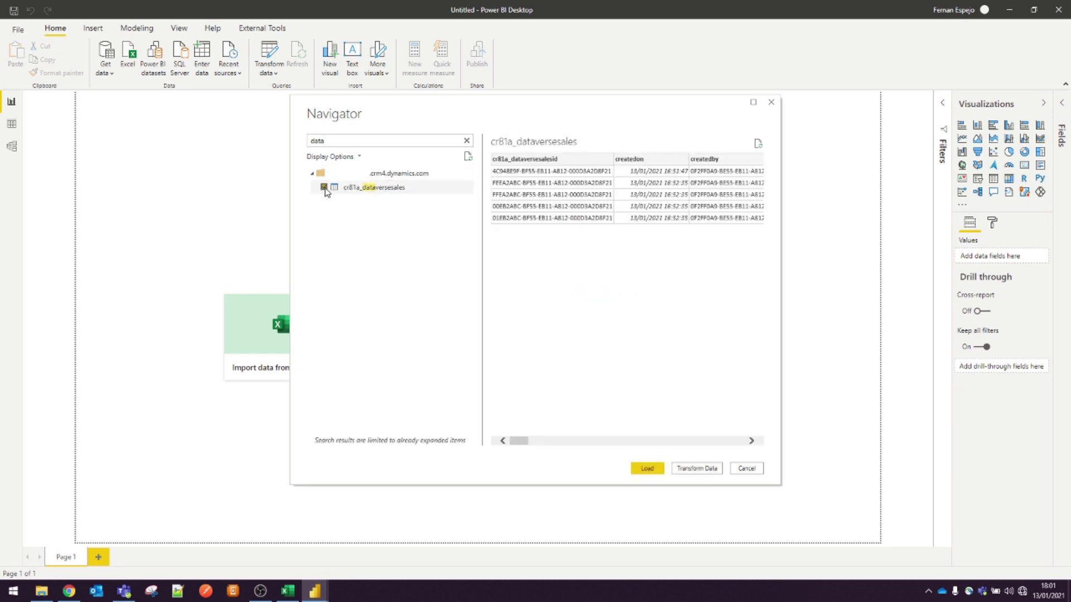
left_click(642, 469)
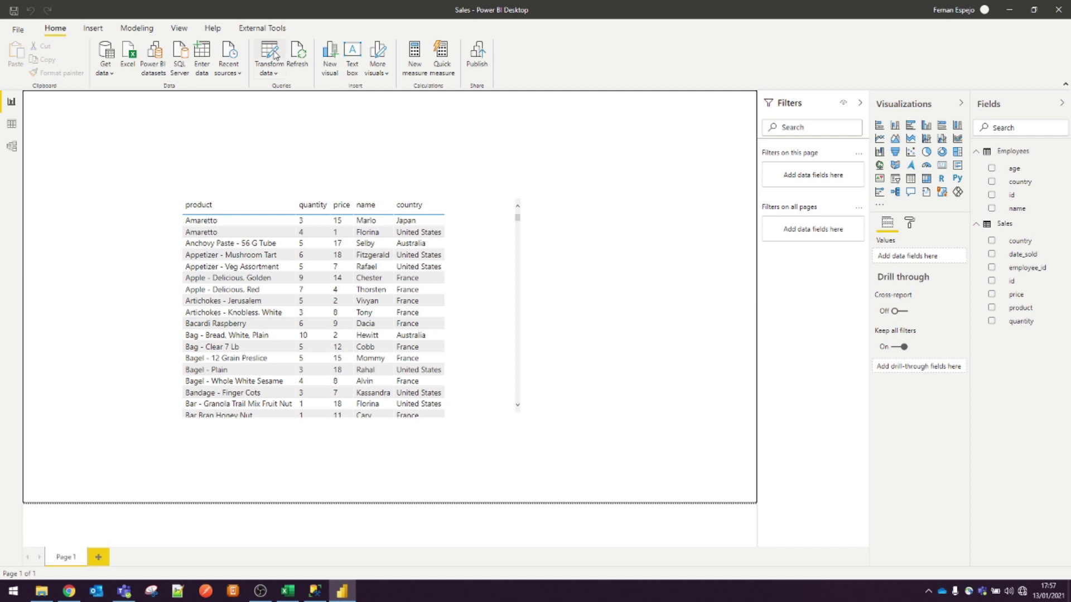
- Create a Country parameter of type Any with current value United Kingdom
left_click(271, 53)
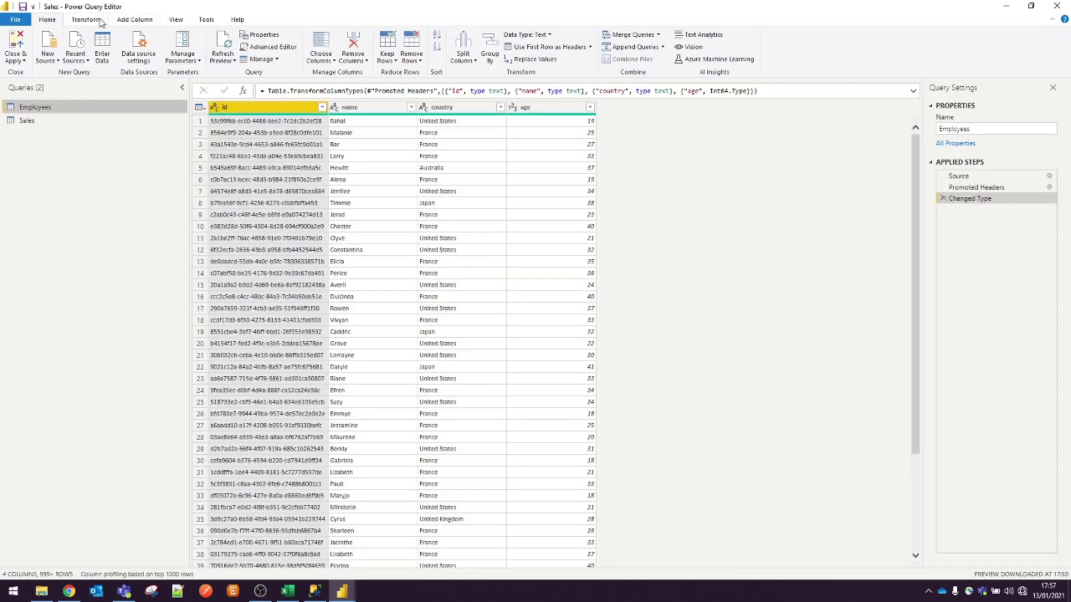
left_click(98, 19)
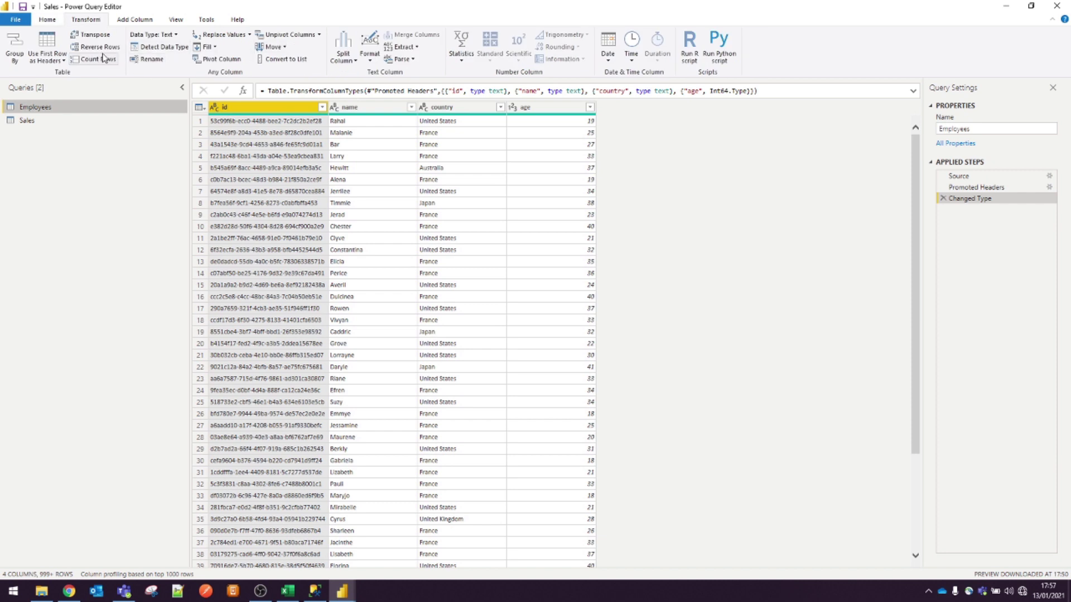
left_click(47, 21)
left_click(183, 56)
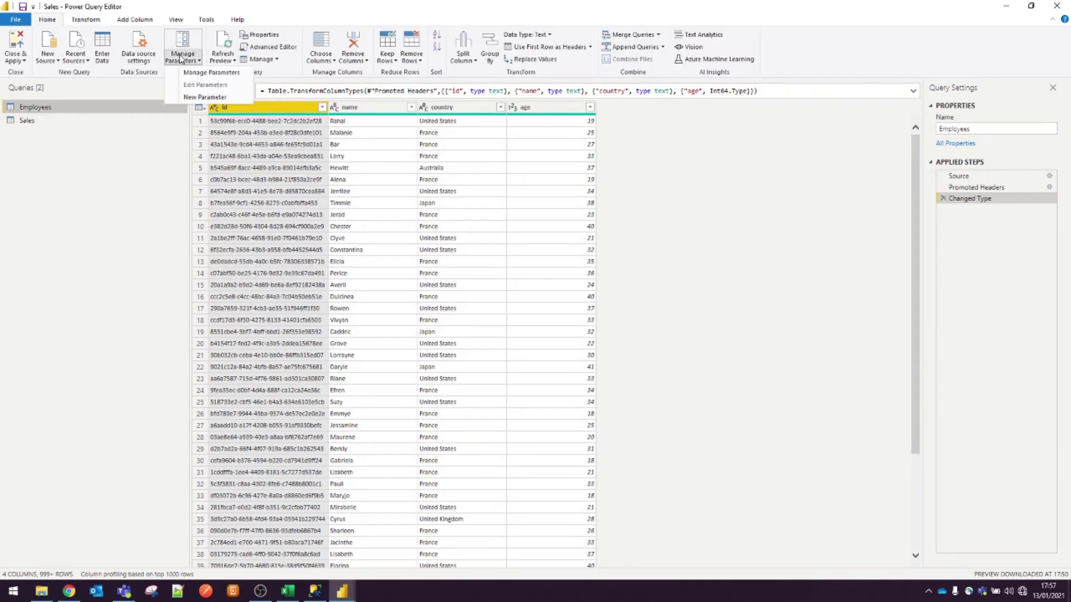
left_click(198, 98)
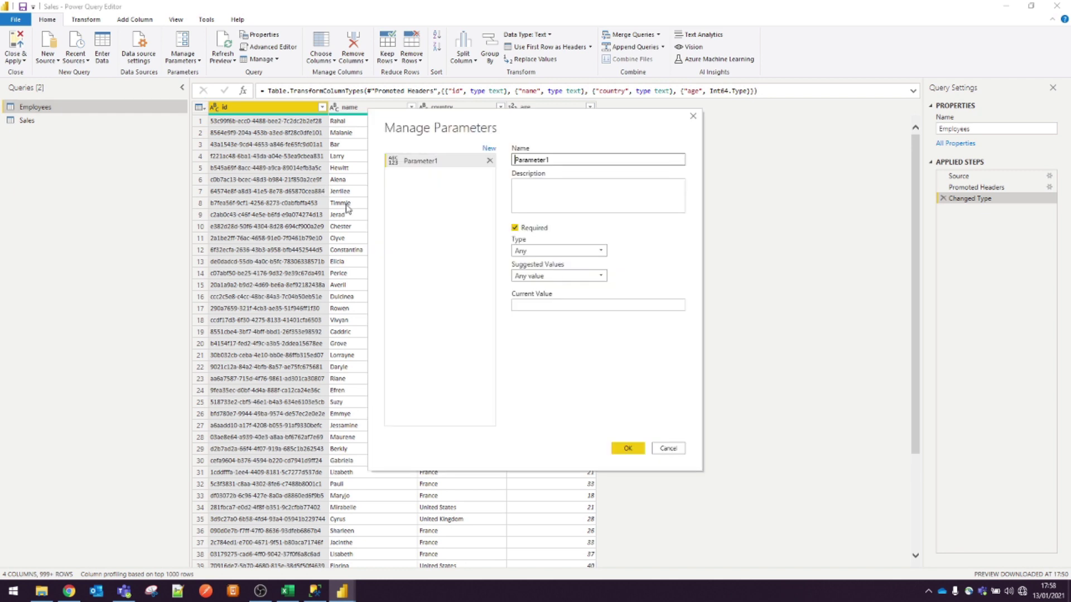
type("Country")
left_click(546, 249)
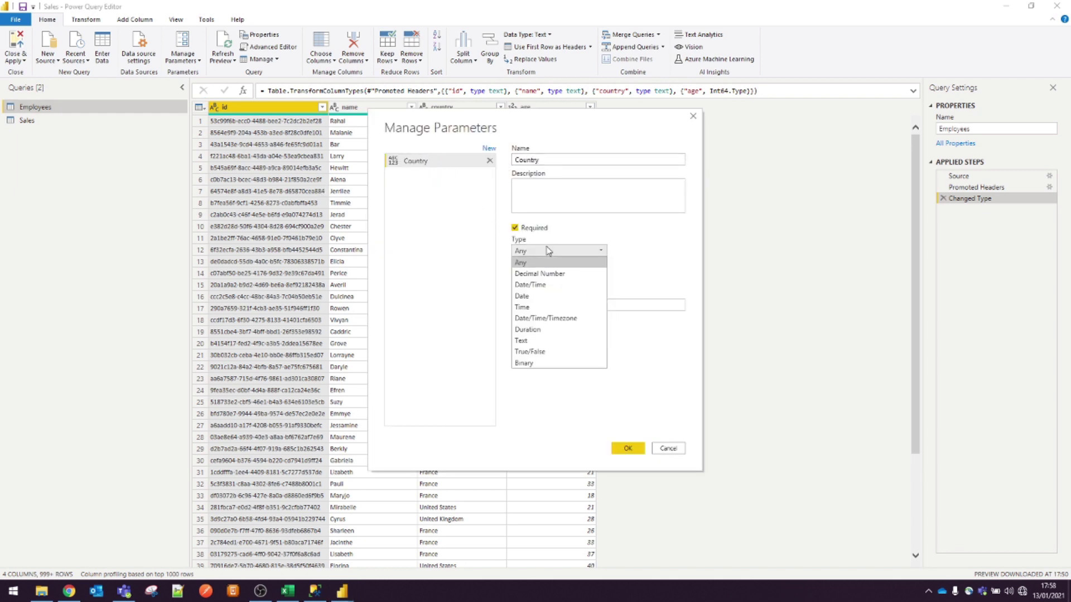
left_click(555, 254)
left_click(573, 276)
left_click(574, 278)
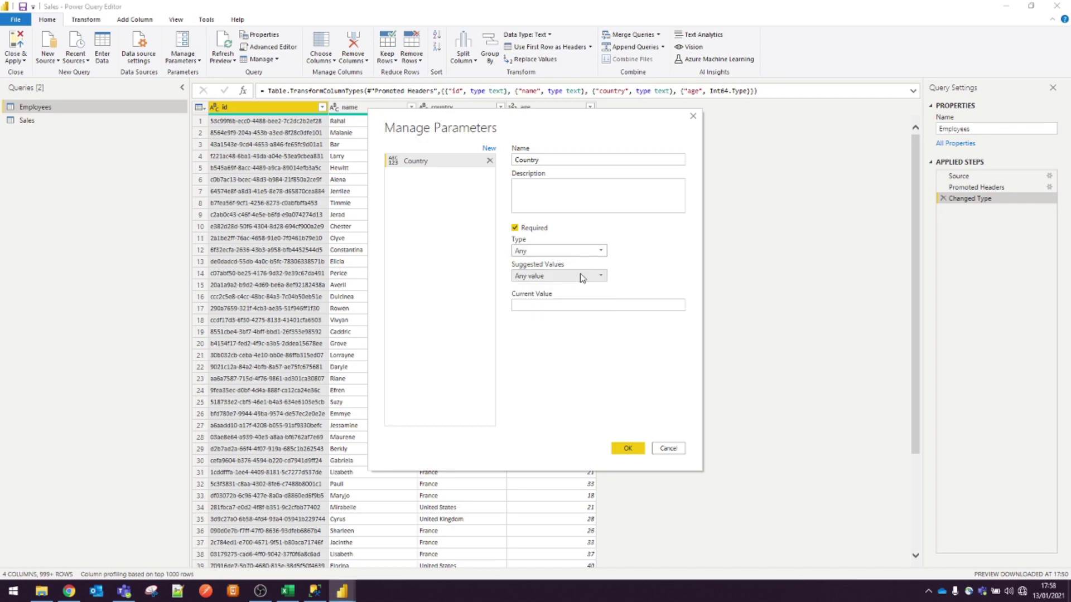
left_click(573, 305)
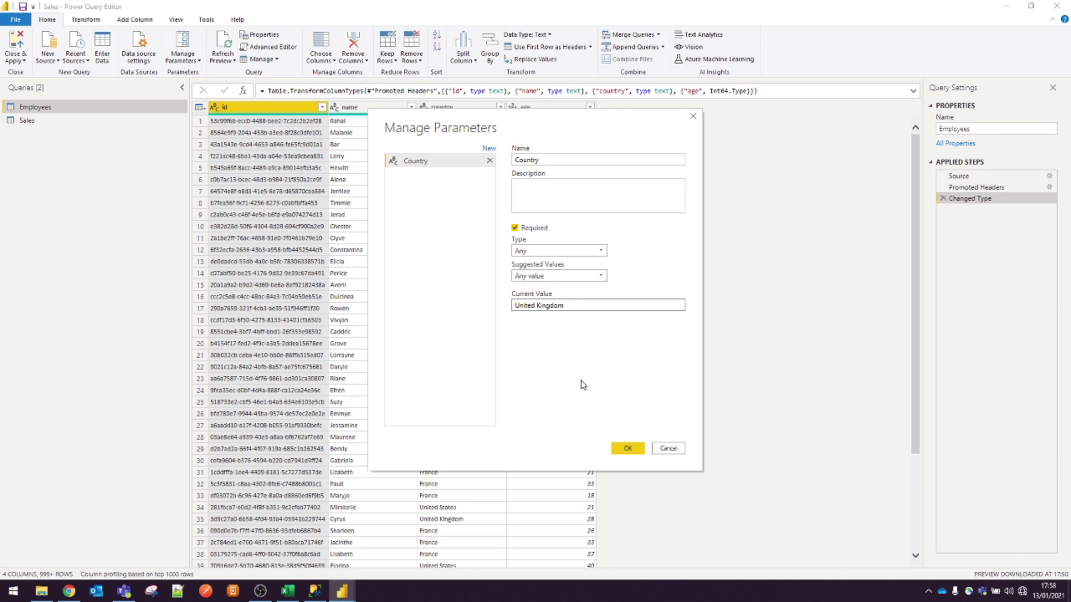
left_click(629, 449)
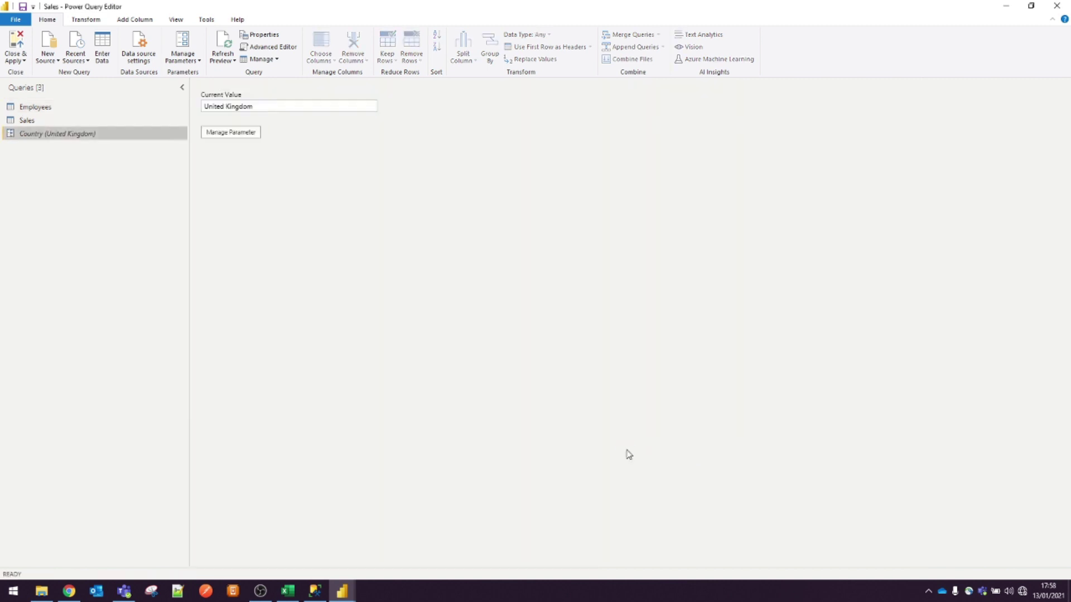
- Filter the Sales query's country column to France only
left_click(34, 120)
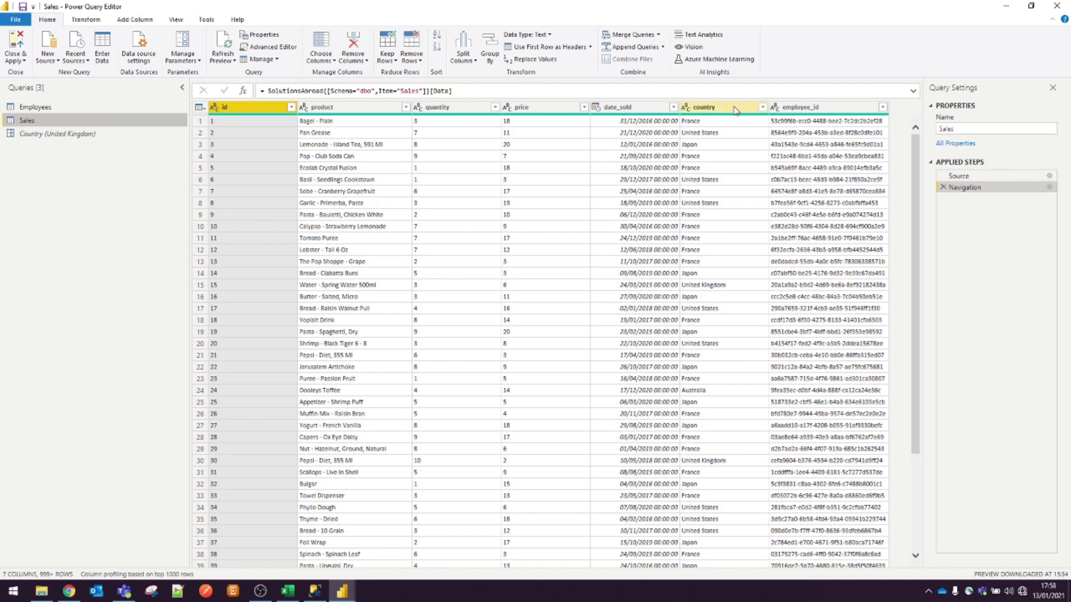
left_click(762, 107)
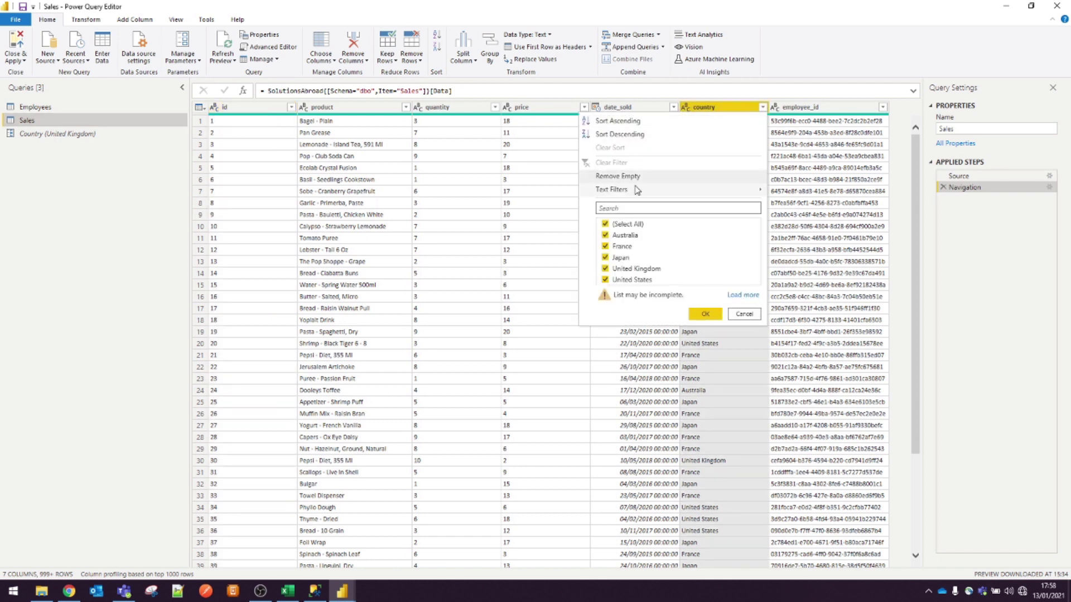
left_click(606, 224)
left_click(619, 247)
left_click(705, 314)
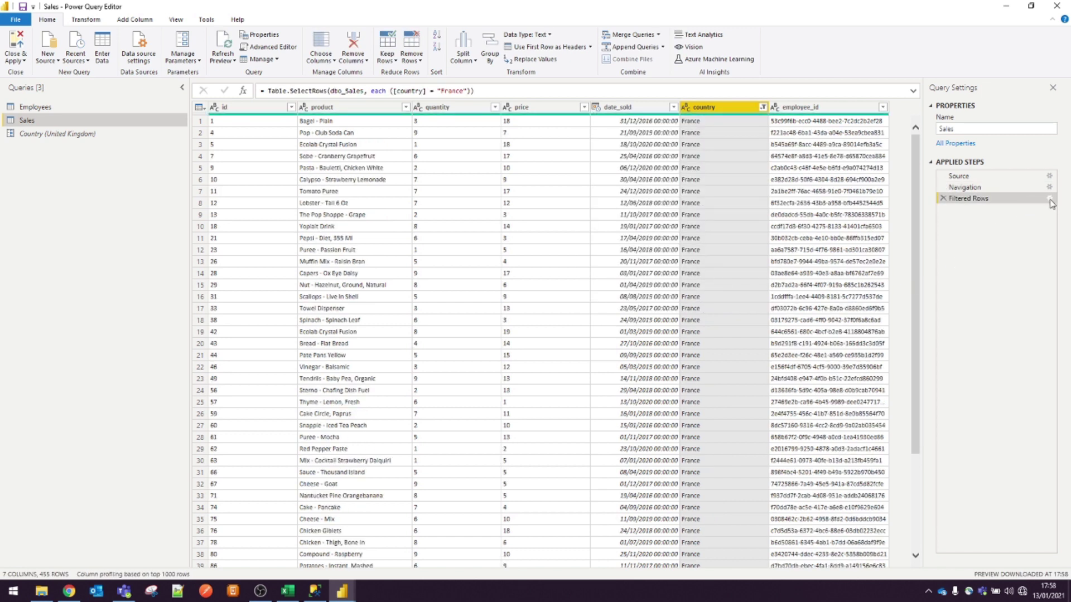
- Change the Filtered Rows step to compare country against a parameter
left_click(1050, 200)
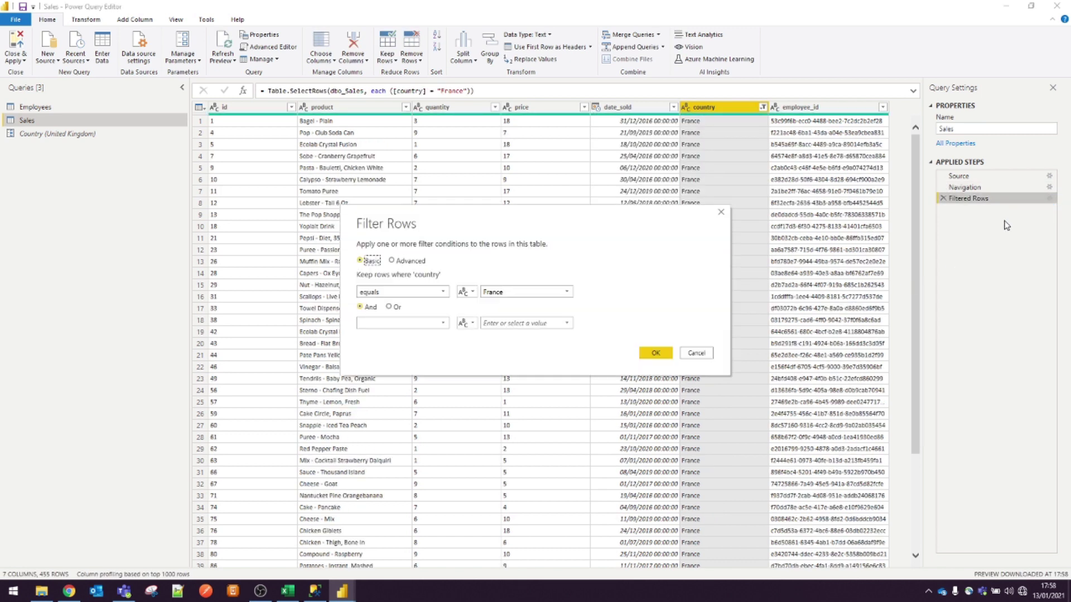
left_click(465, 291)
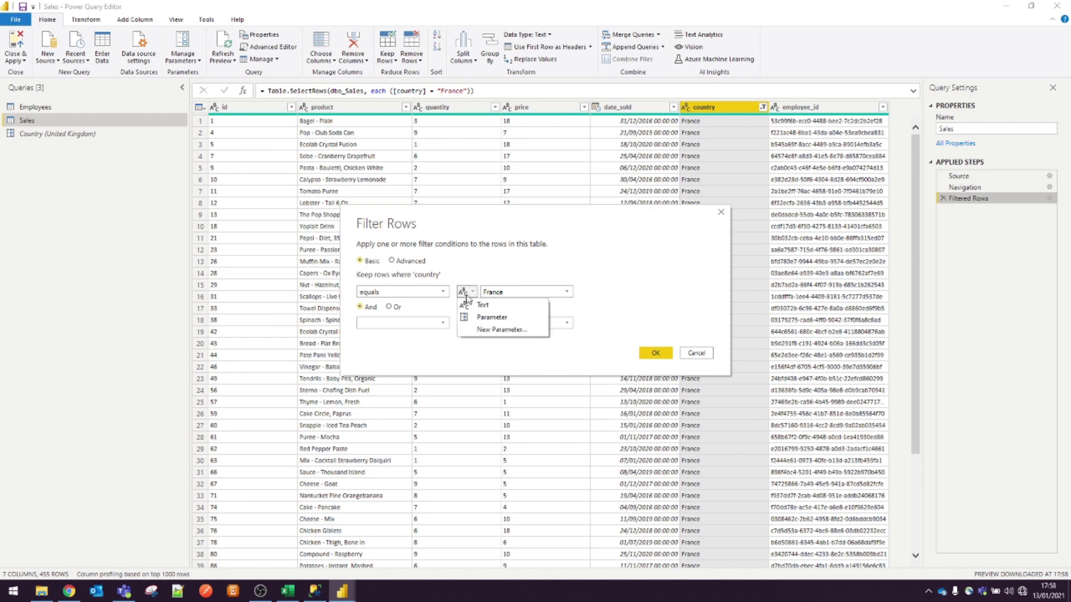
left_click(487, 314)
- Confirm Sales' parameter filter, then filter Employees' country column to France
left_click(656, 353)
left_click(111, 107)
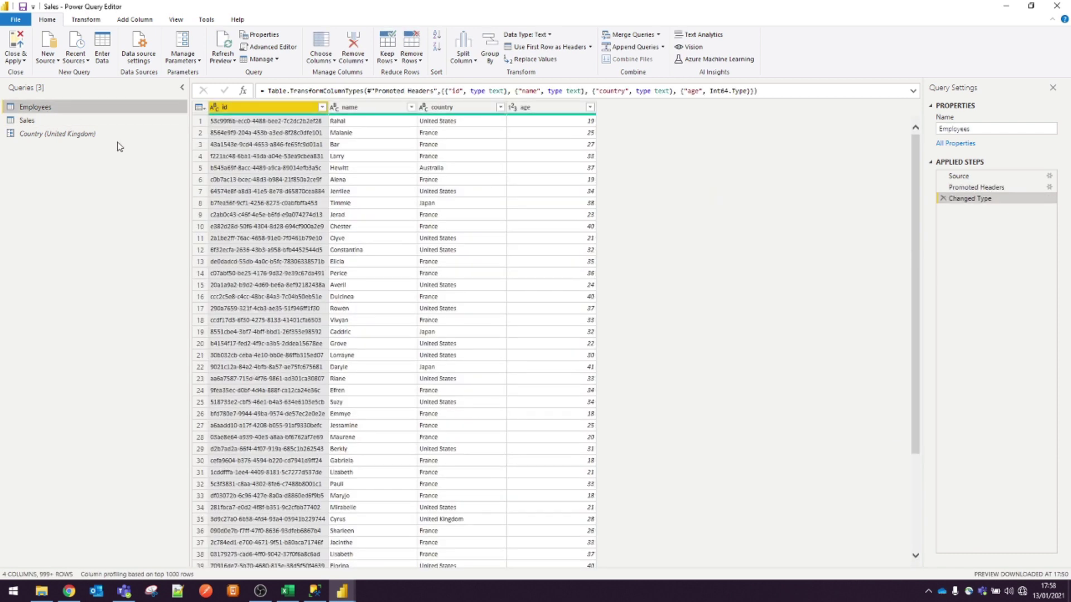
left_click(500, 107)
left_click(368, 224)
left_click(368, 246)
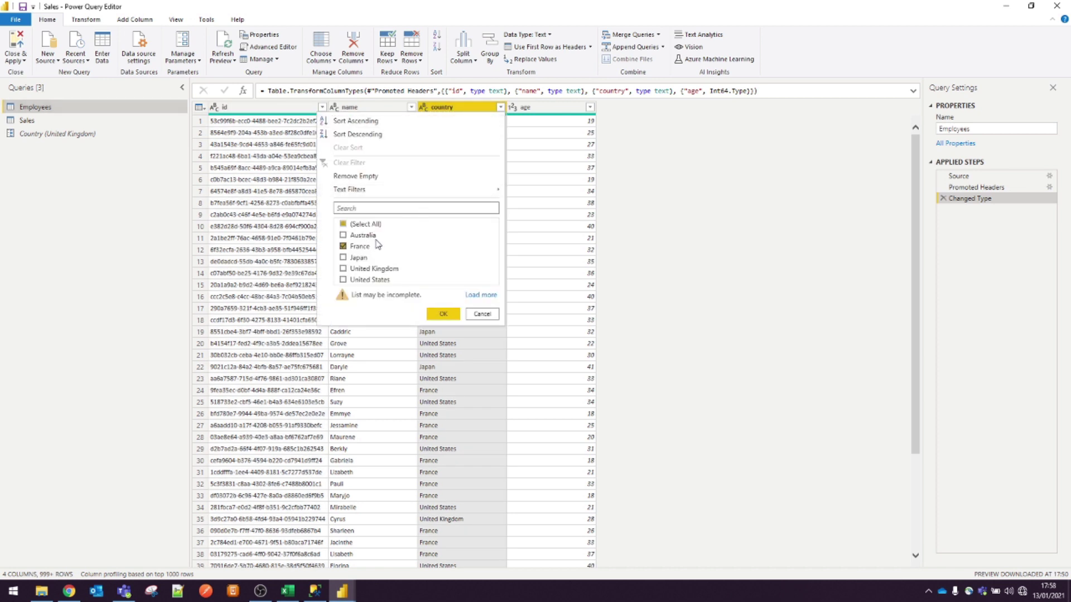
left_click(443, 315)
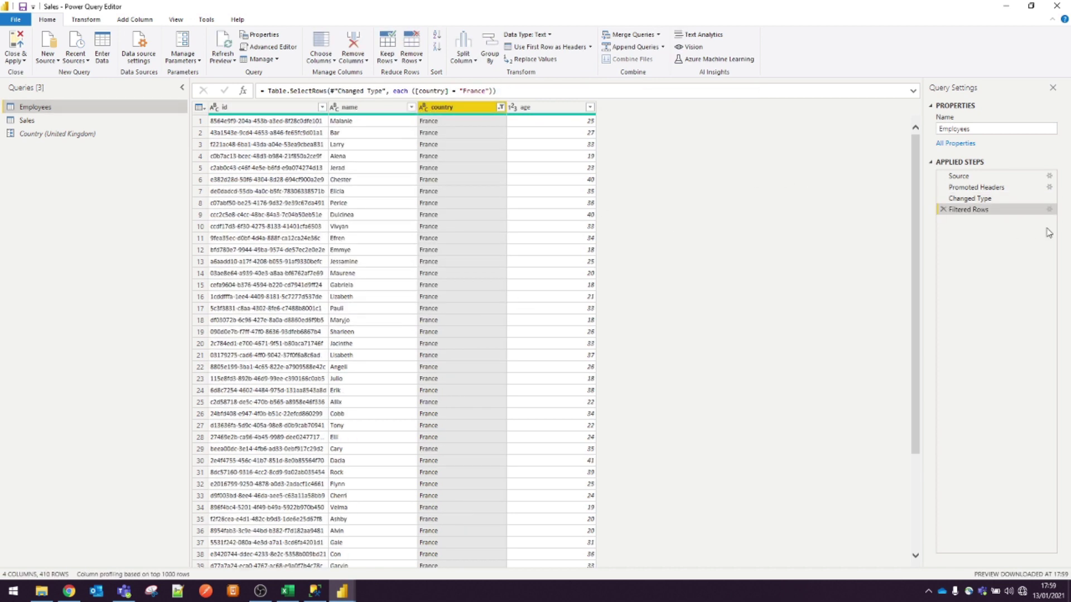
- Switch Employees' Filtered Rows step to use the Country parameter
left_click(1049, 209)
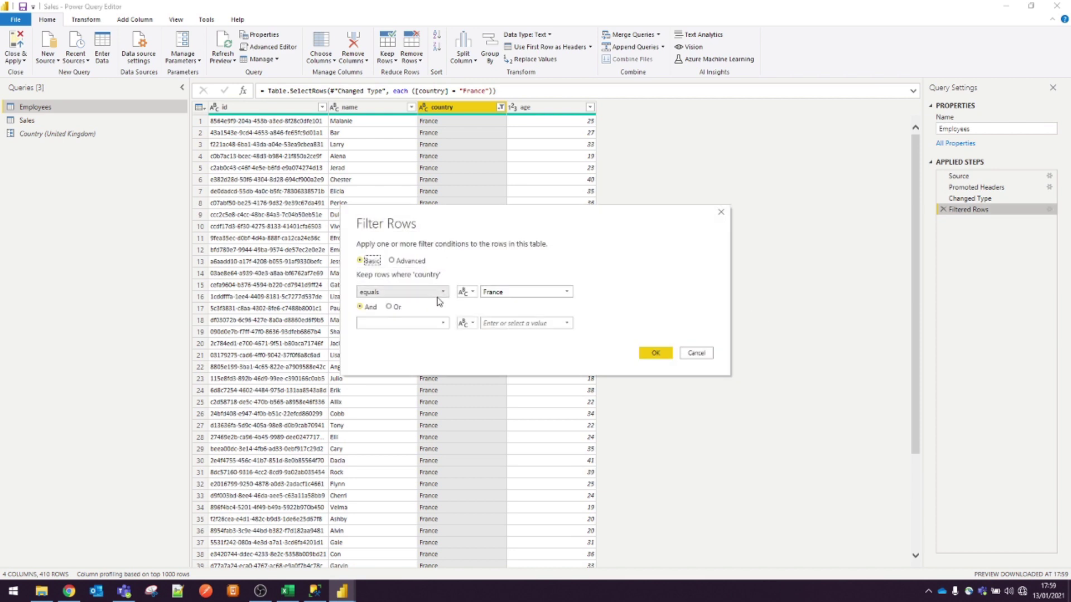
left_click(466, 292)
left_click(493, 311)
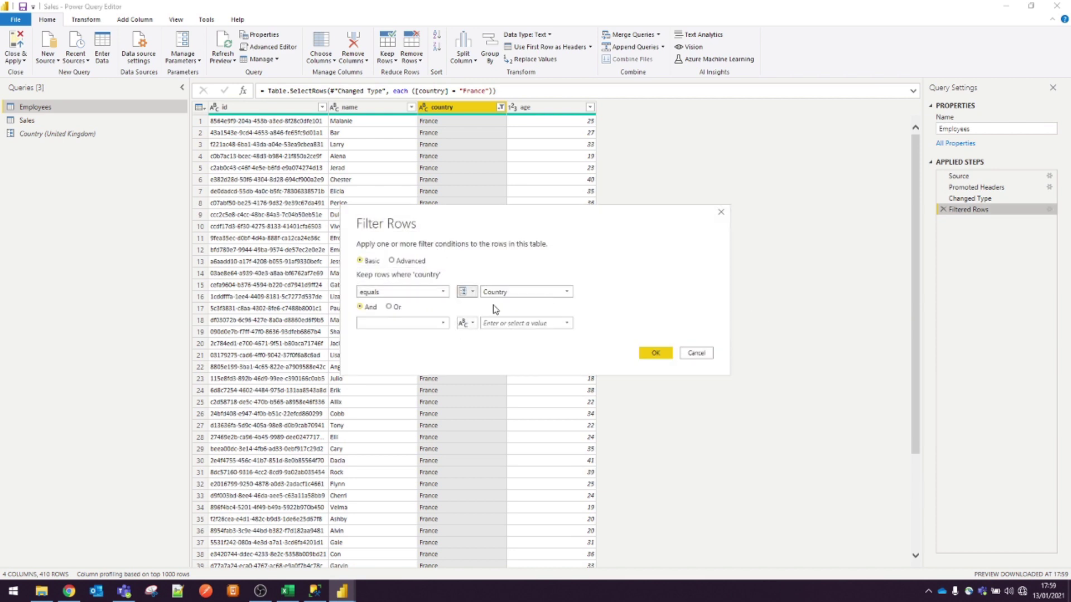
left_click(645, 356)
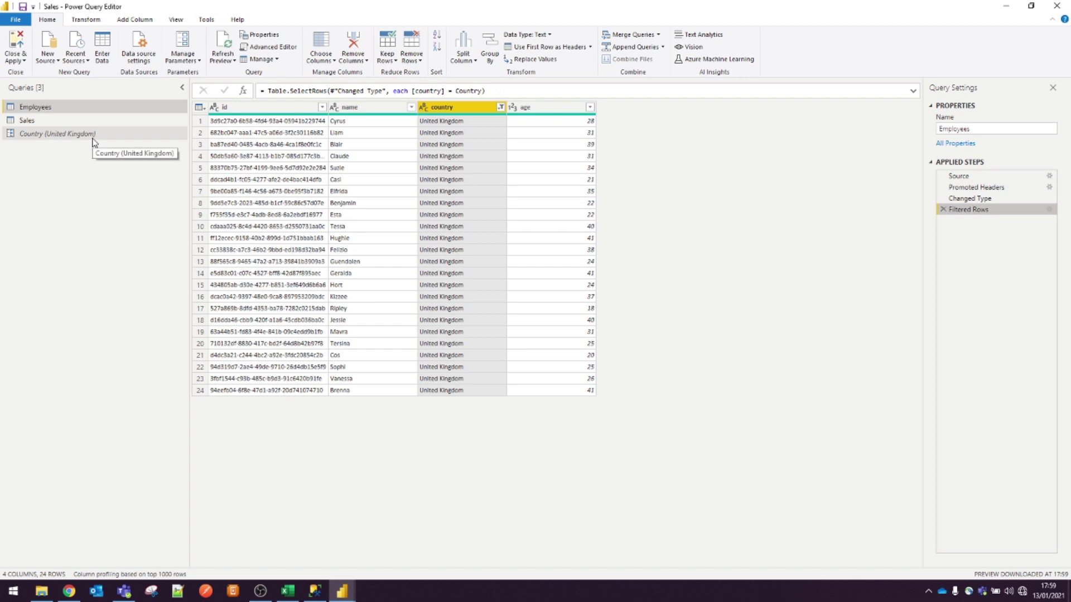
- Change the Country parameter's current value to Australia and check the Sales rows
left_click(86, 123)
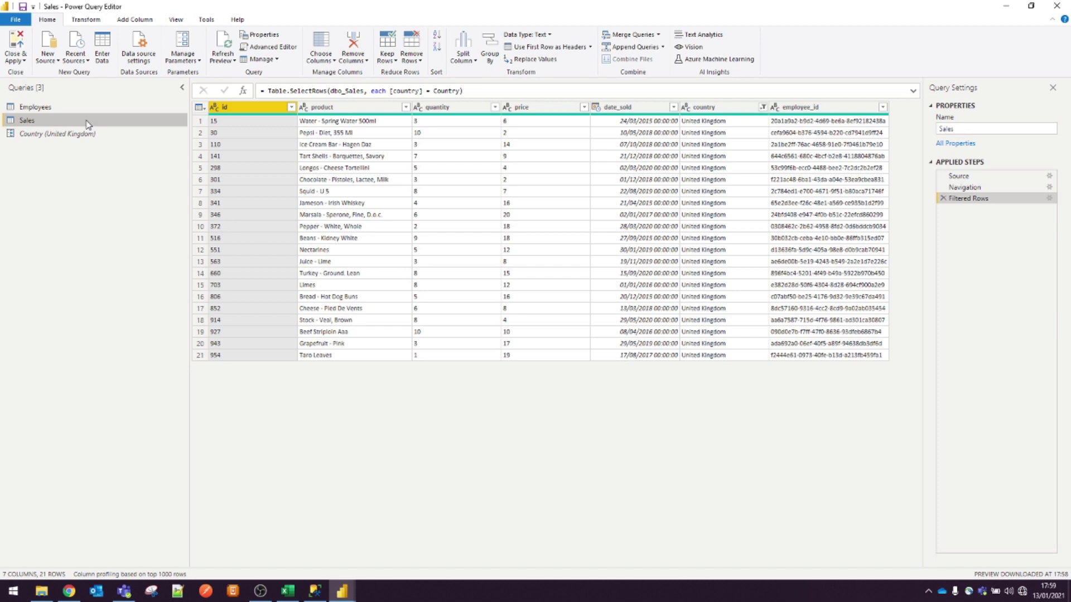
left_click(83, 134)
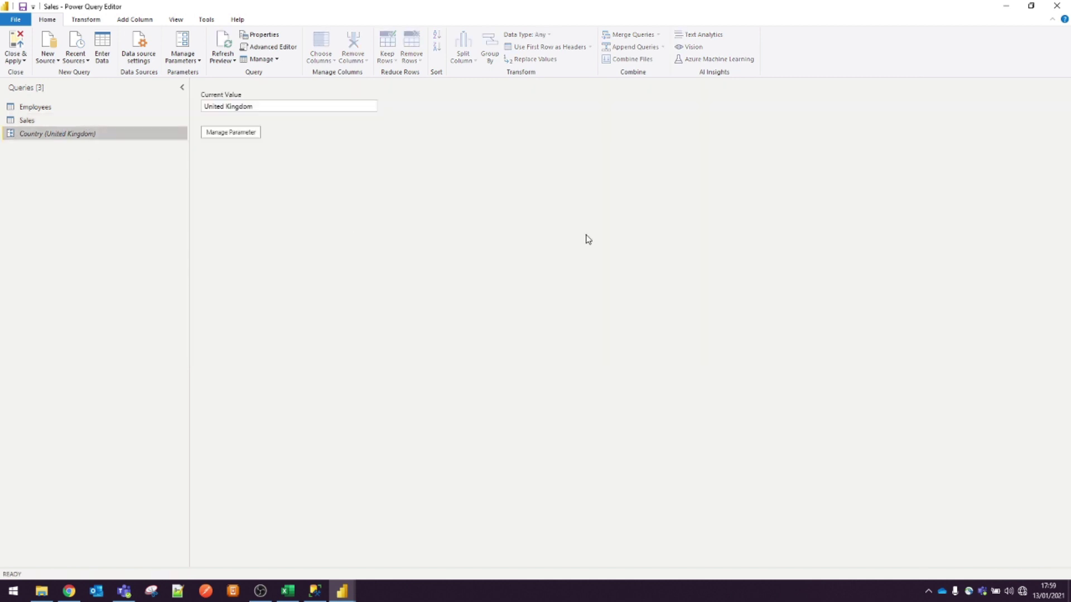
left_click_drag(321, 106, 149, 98)
type("Aus")
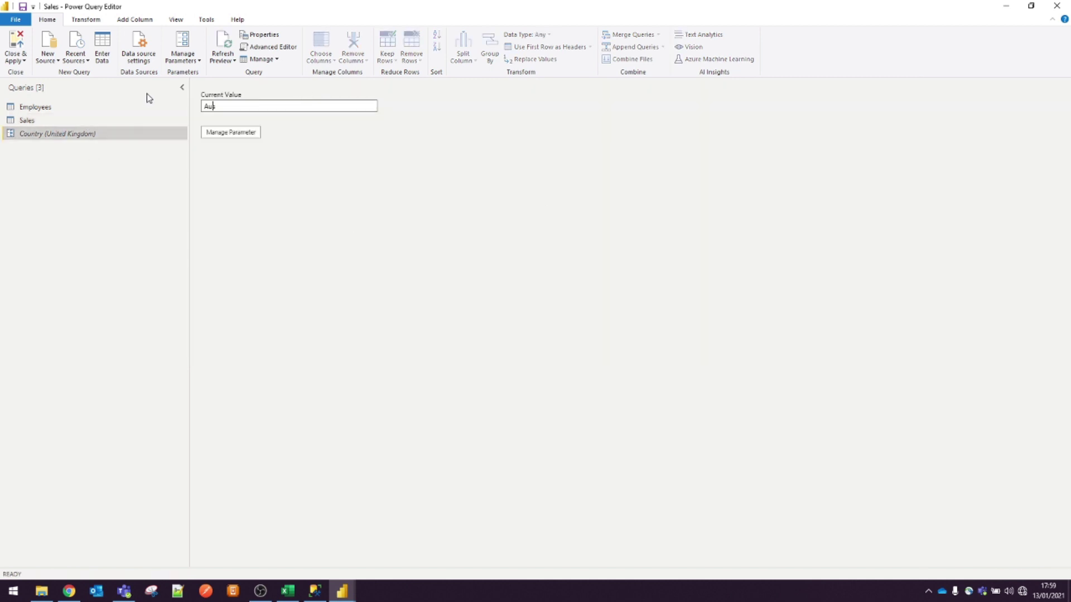
type("tralia")
left_click(125, 120)
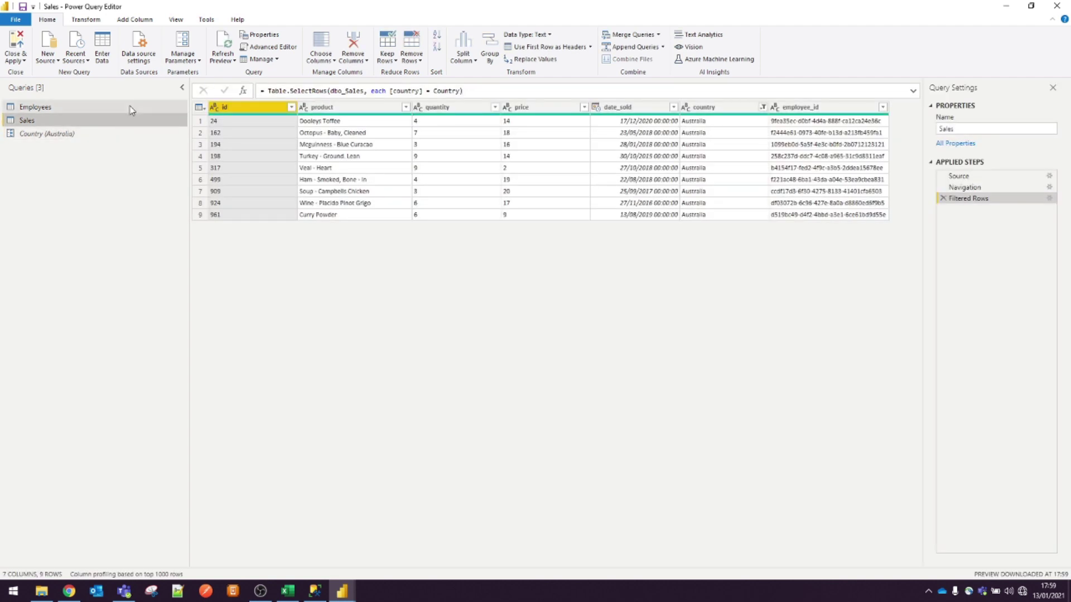